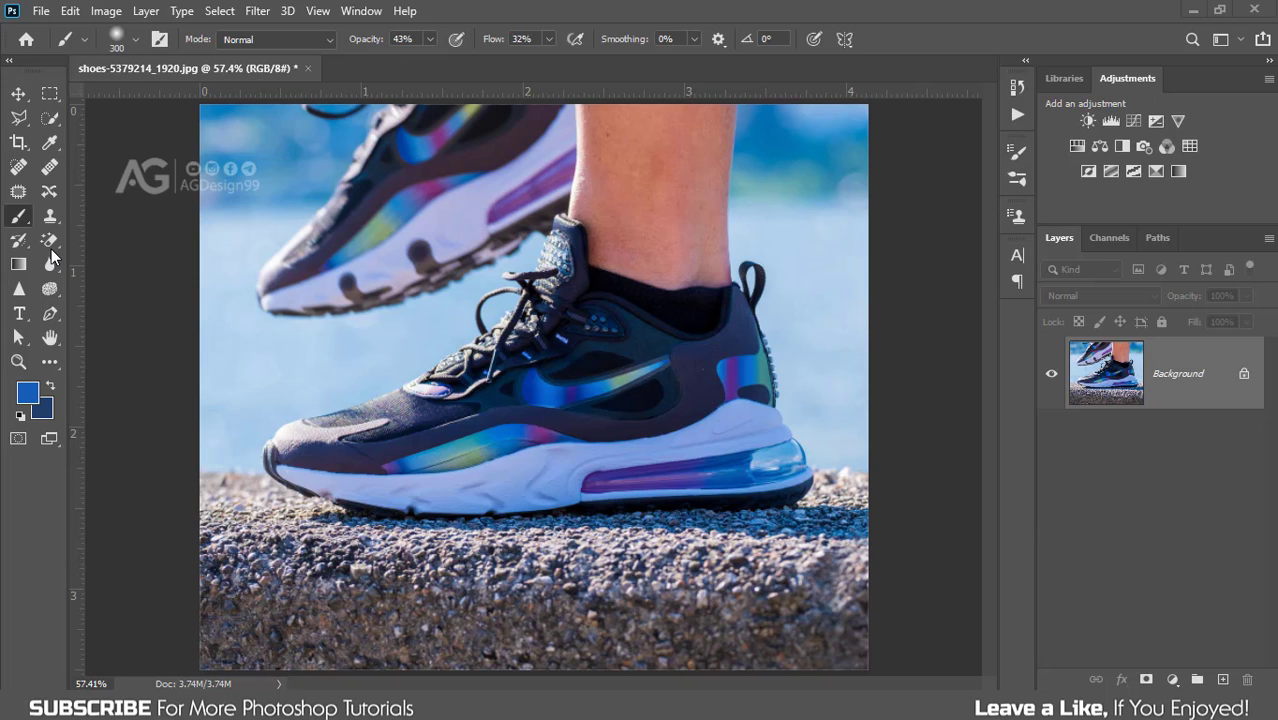
- Add a Brightness/Contrast adjustment layer with Brightness -150 and Contrast 89
{"action": "left_click", "coordinate": [19, 95]}
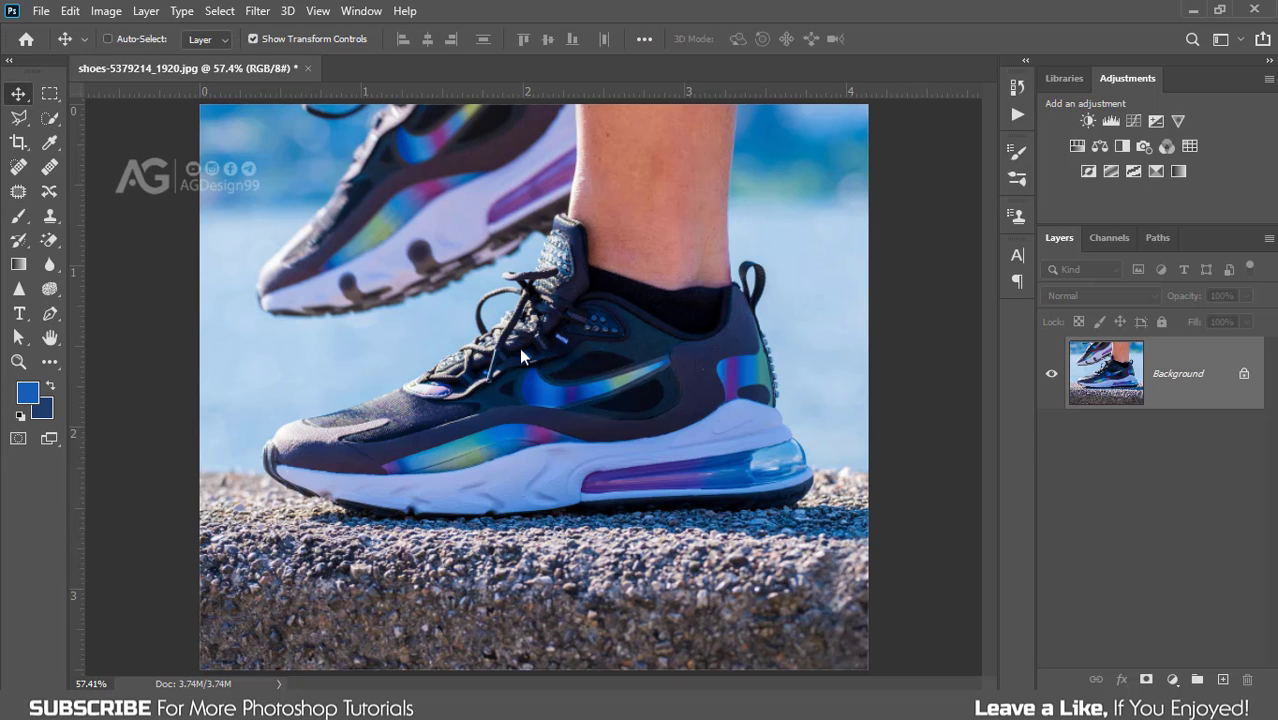
{"action": "left_click", "coordinate": [1172, 680]}
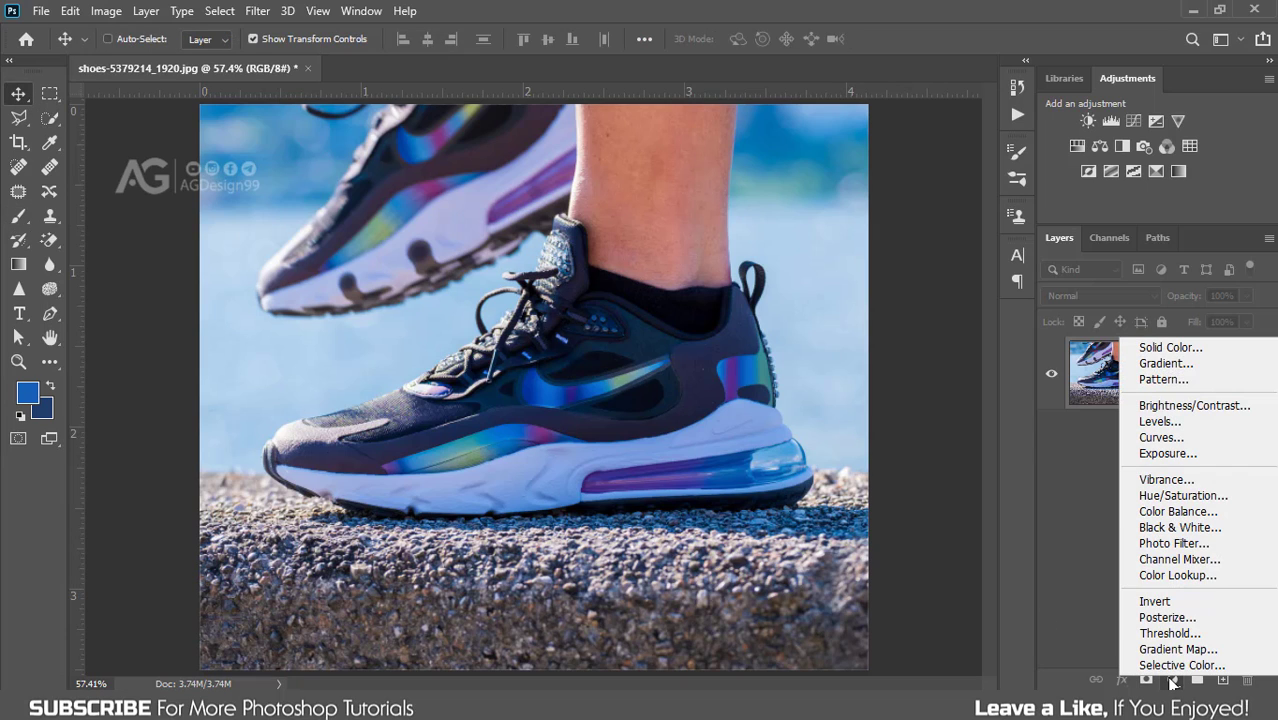
{"action": "left_click", "coordinate": [1145, 406]}
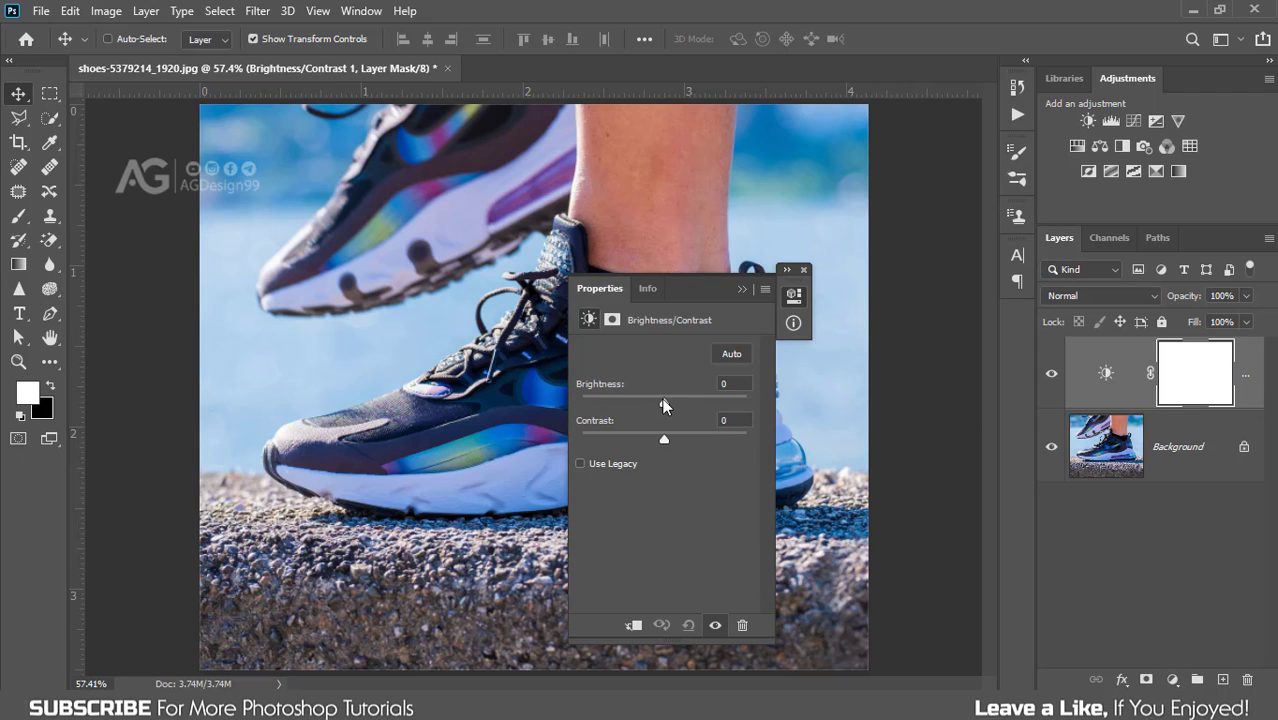
{"action": "left_click_drag", "start_coordinate": [664, 404], "coordinate": [573, 400]}
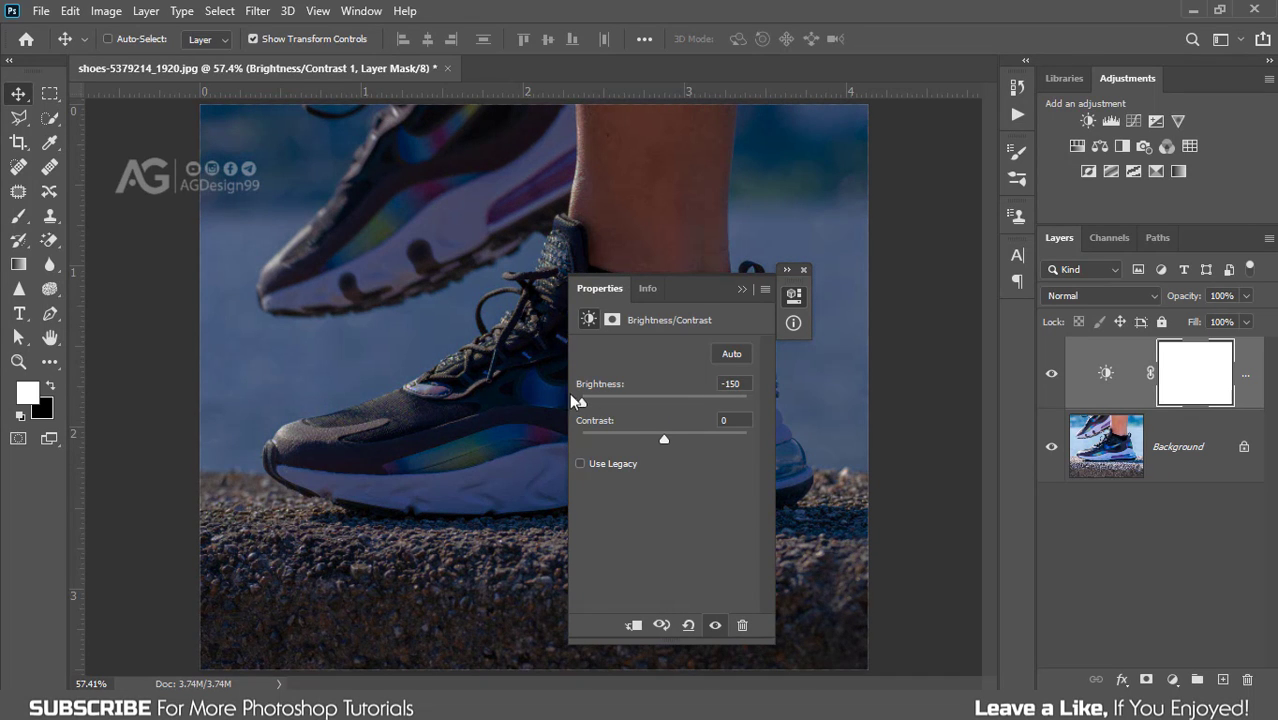
{"action": "left_click_drag", "start_coordinate": [667, 439], "coordinate": [753, 437]}
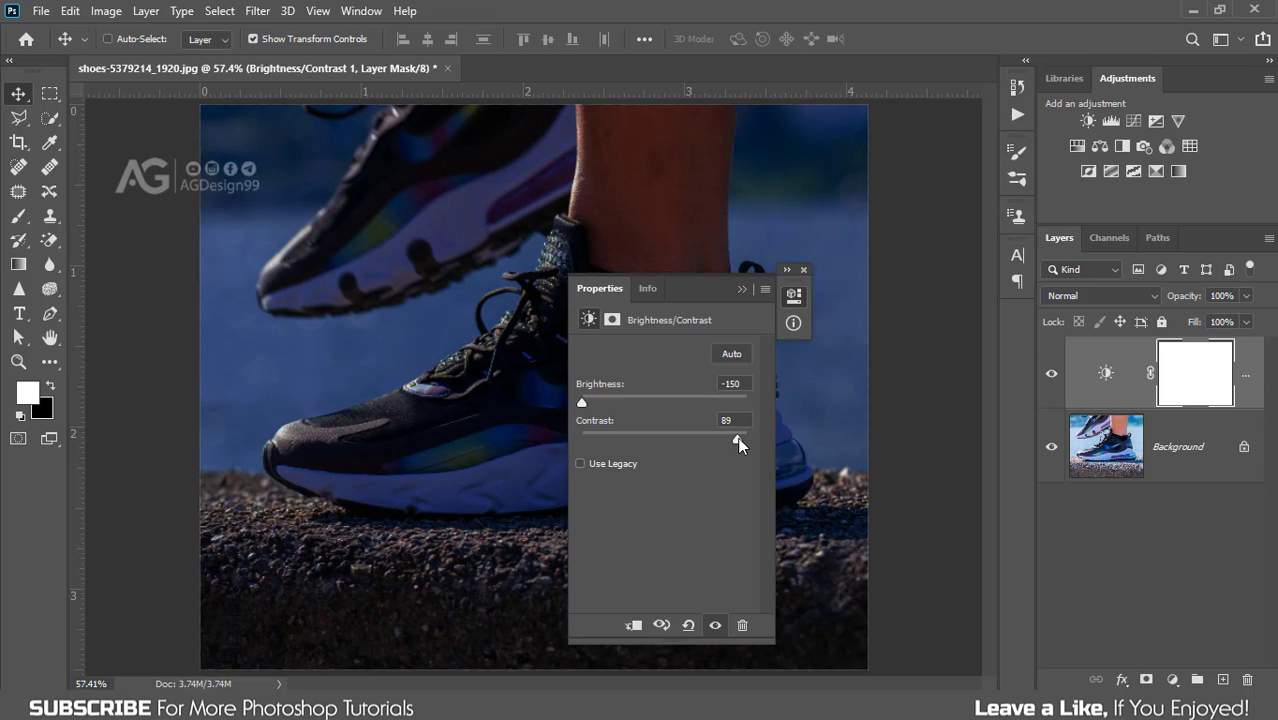
{"action": "left_click_drag", "start_coordinate": [746, 439], "coordinate": [749, 436]}
{"action": "left_click", "coordinate": [742, 290]}
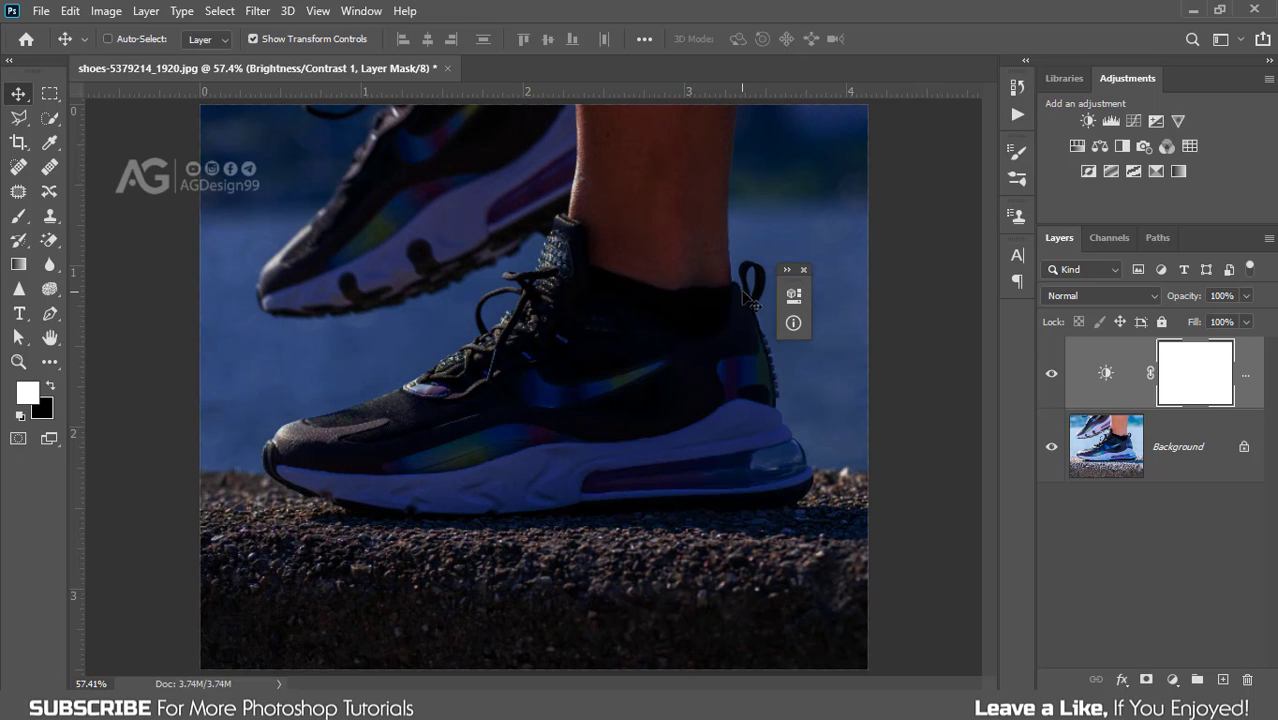
{"action": "left_click", "coordinate": [805, 271]}
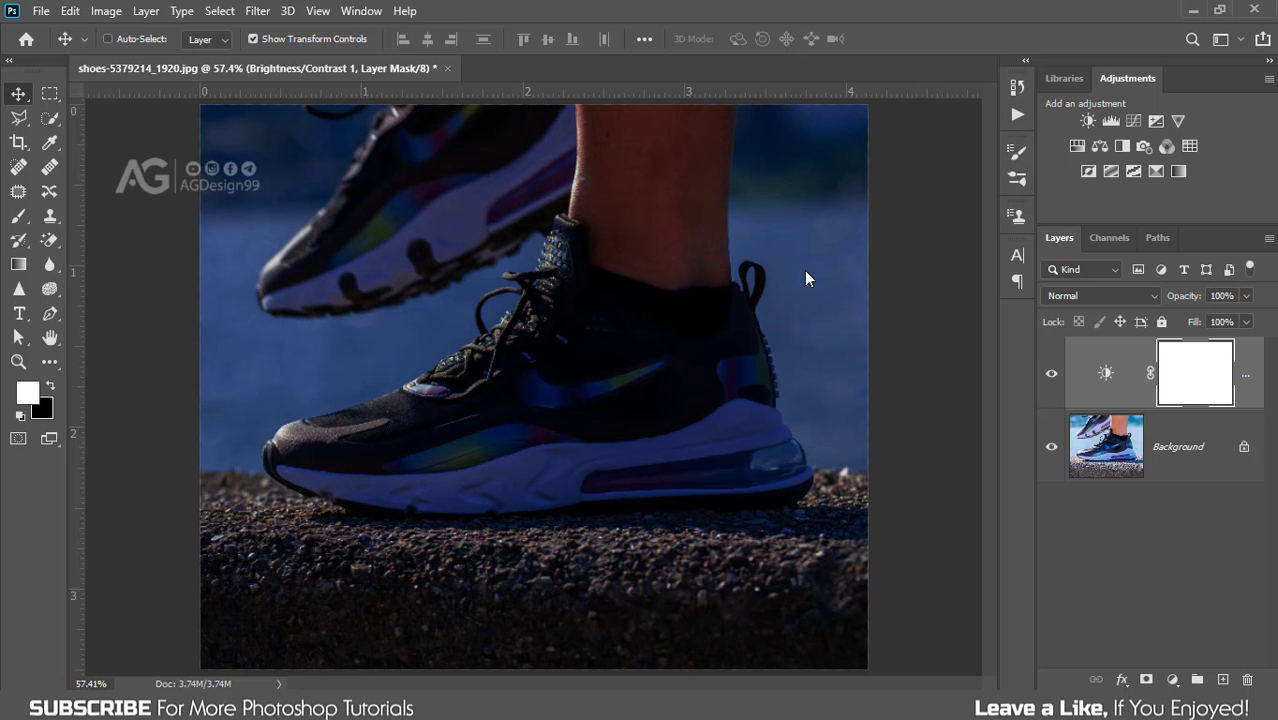
- Add a Levels adjustment layer with input levels 7, 1.17 and 255
{"action": "left_click", "coordinate": [1172, 679]}
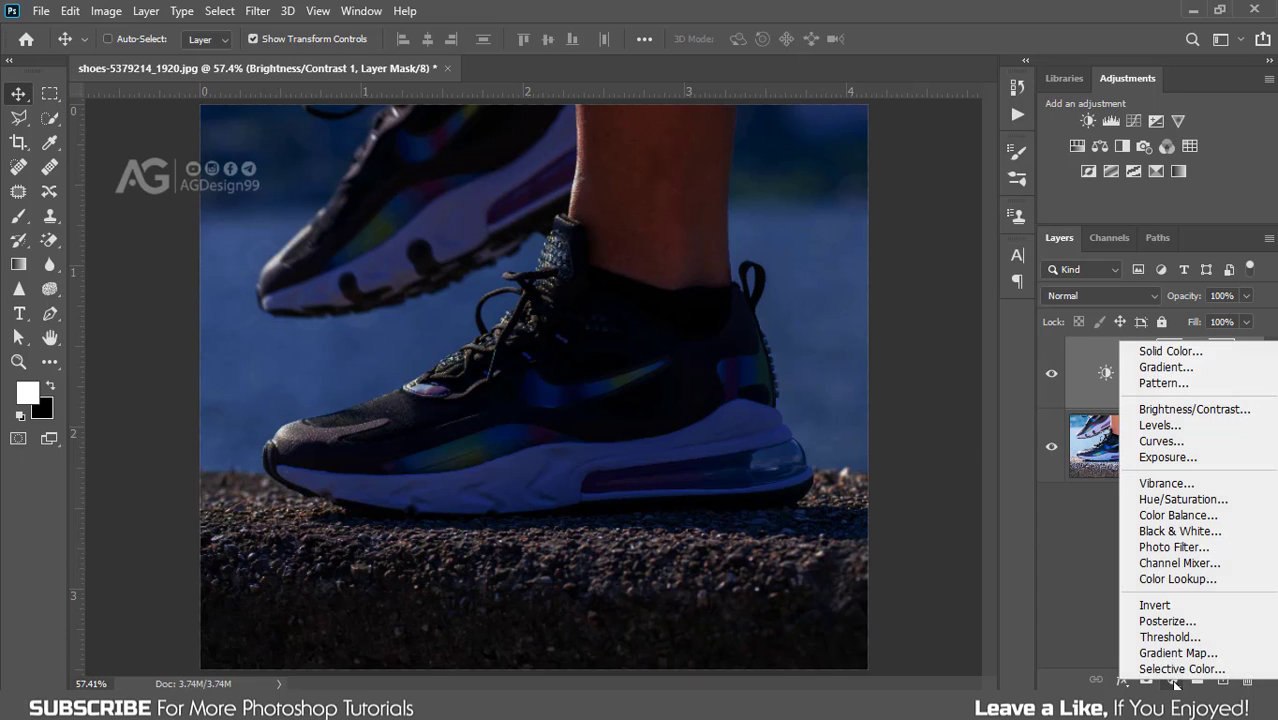
{"action": "left_click", "coordinate": [1190, 425]}
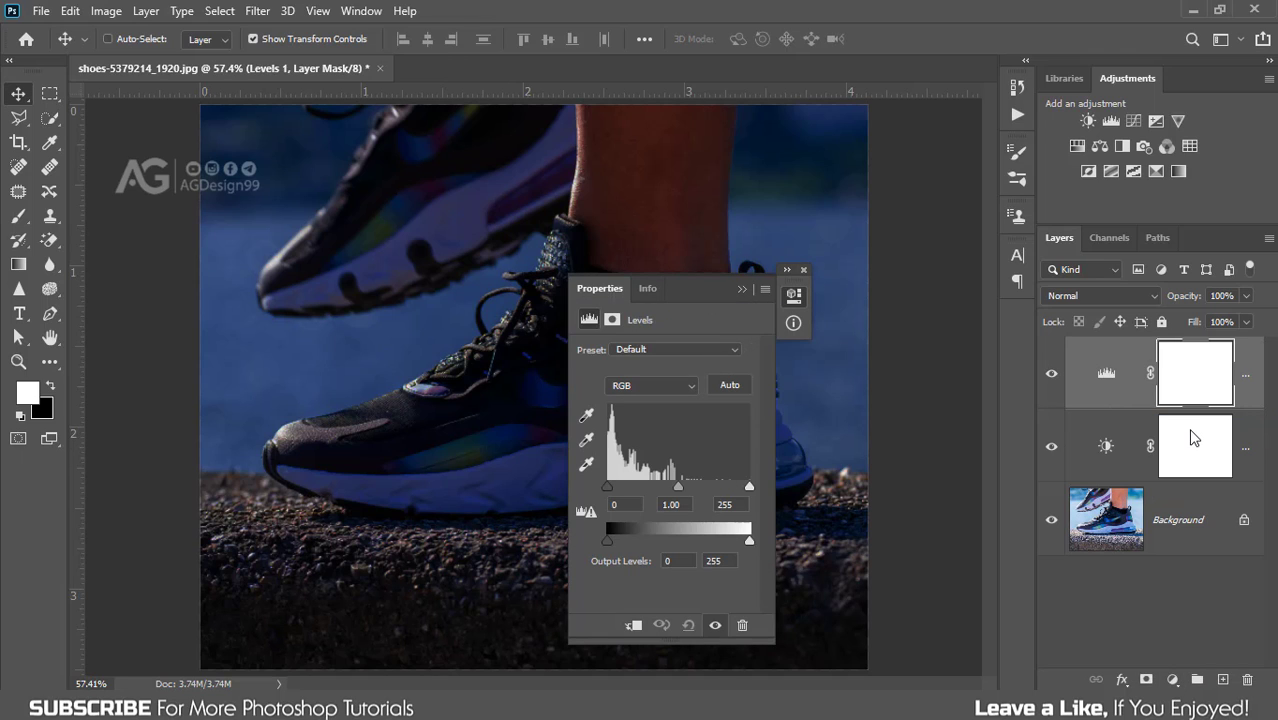
{"action": "left_click_drag", "start_coordinate": [607, 487], "coordinate": [668, 491]}
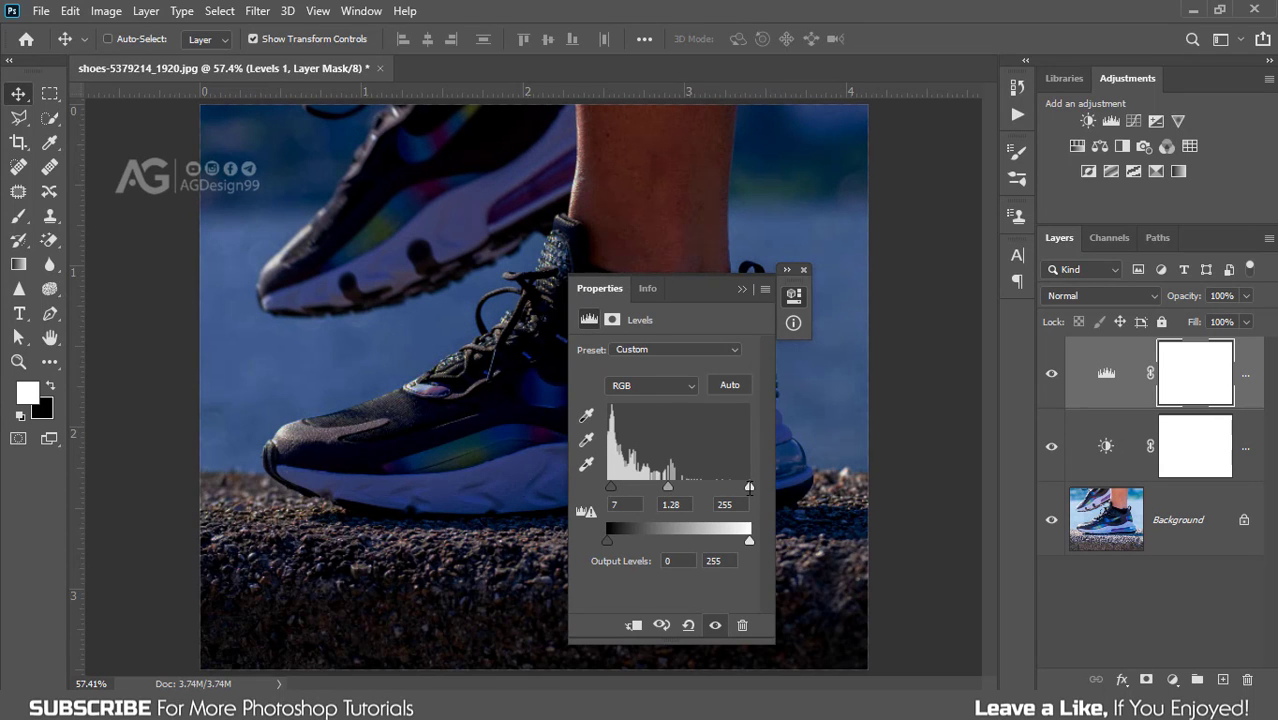
{"action": "left_click_drag", "start_coordinate": [749, 491], "coordinate": [755, 493]}
{"action": "left_click_drag", "start_coordinate": [669, 489], "coordinate": [674, 495]}
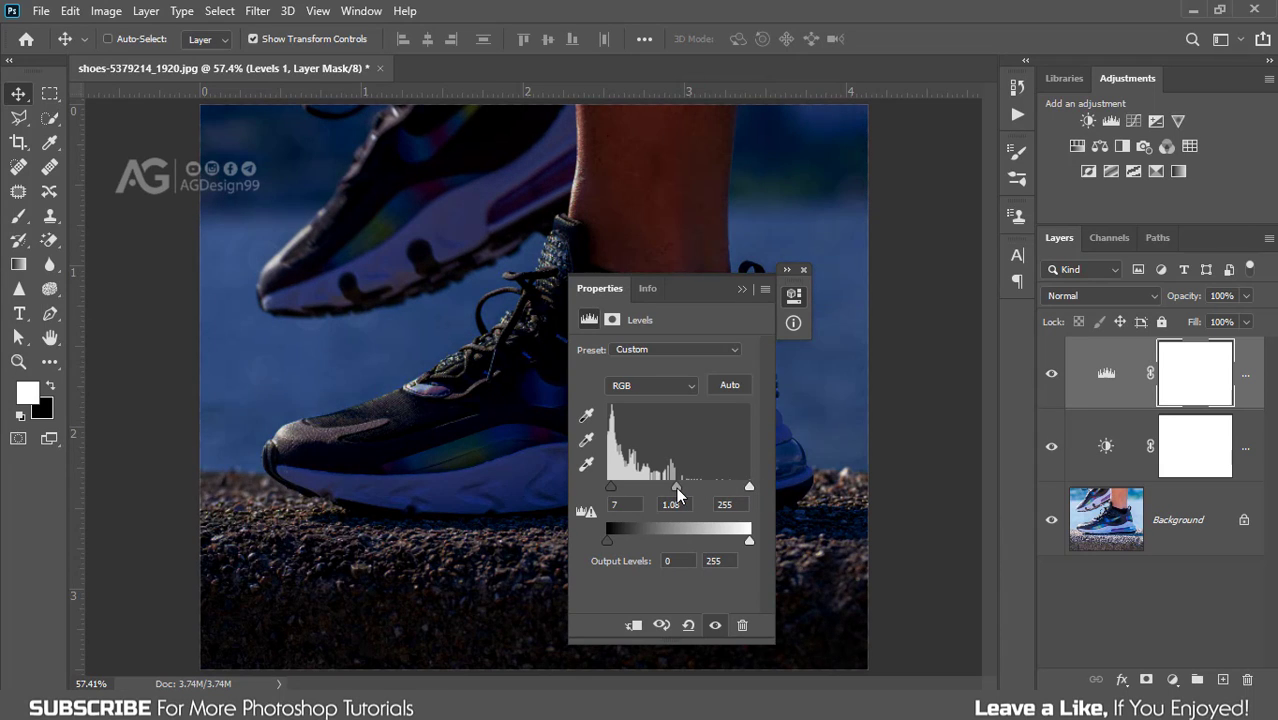
{"action": "left_click", "coordinate": [803, 269]}
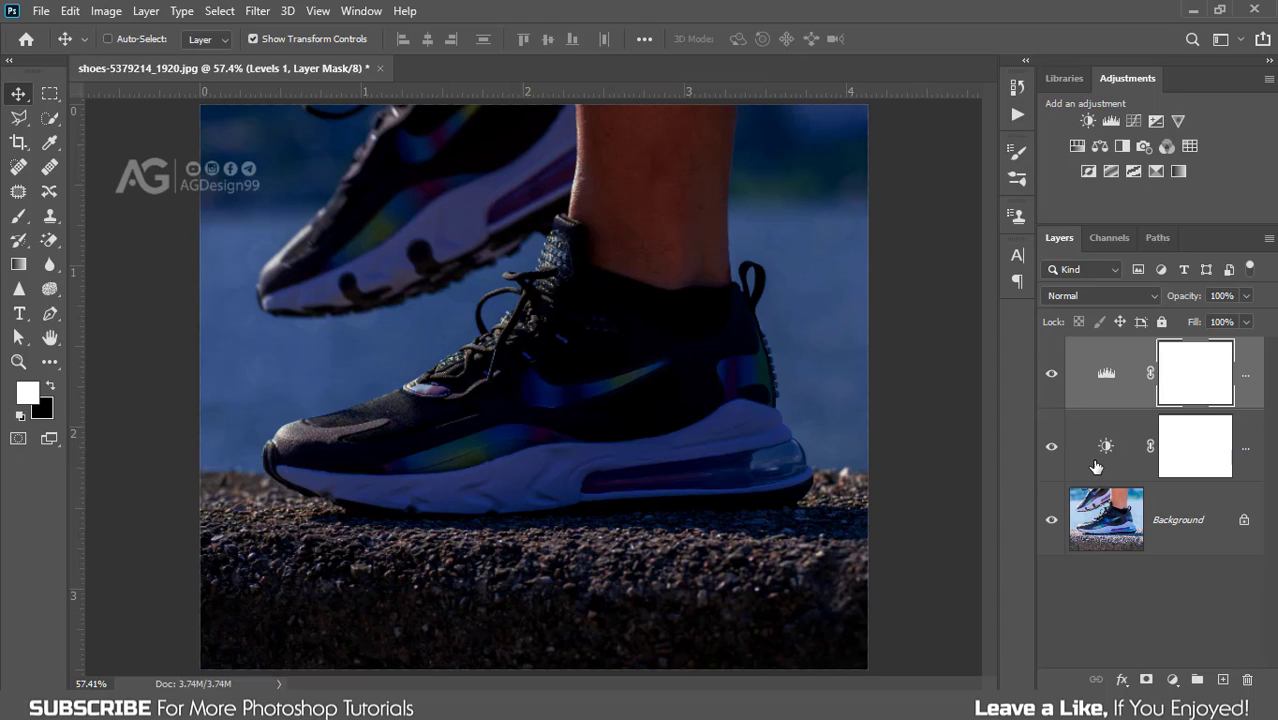
- Add a #ffffff Solid Color fill layer and invert its mask to solid black
{"action": "left_click", "coordinate": [1172, 679]}
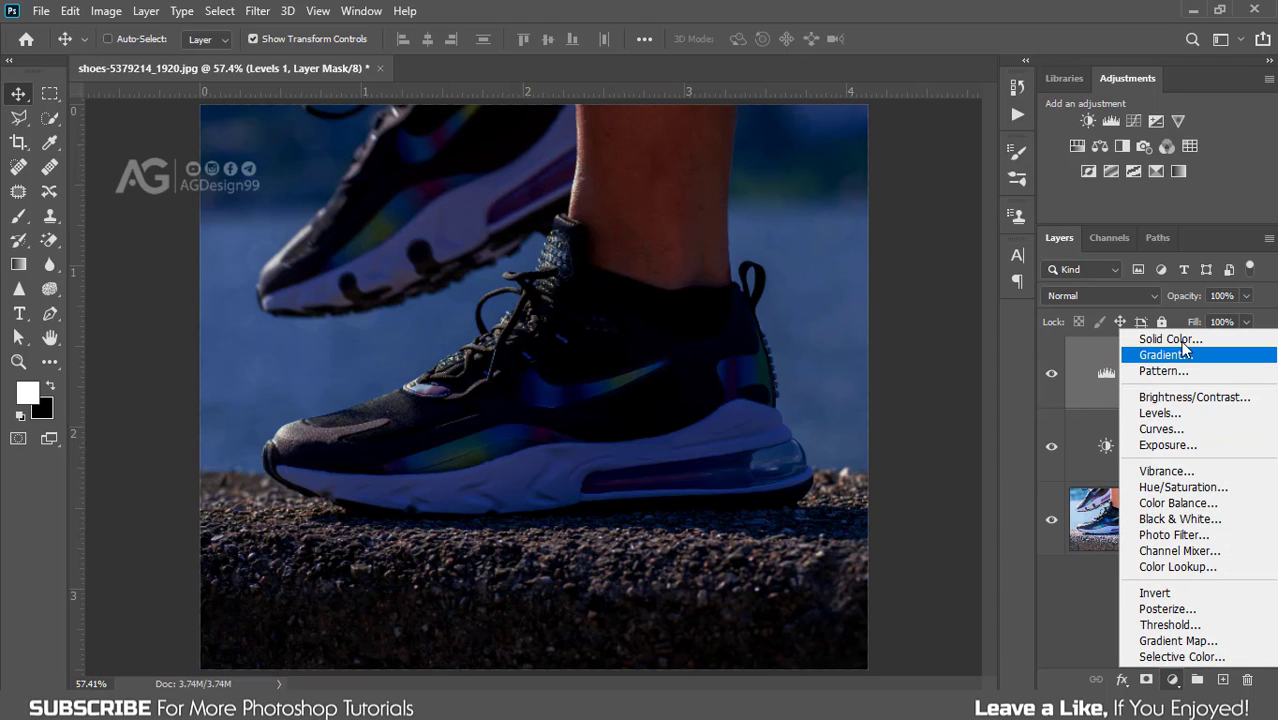
{"action": "left_click", "coordinate": [1182, 341]}
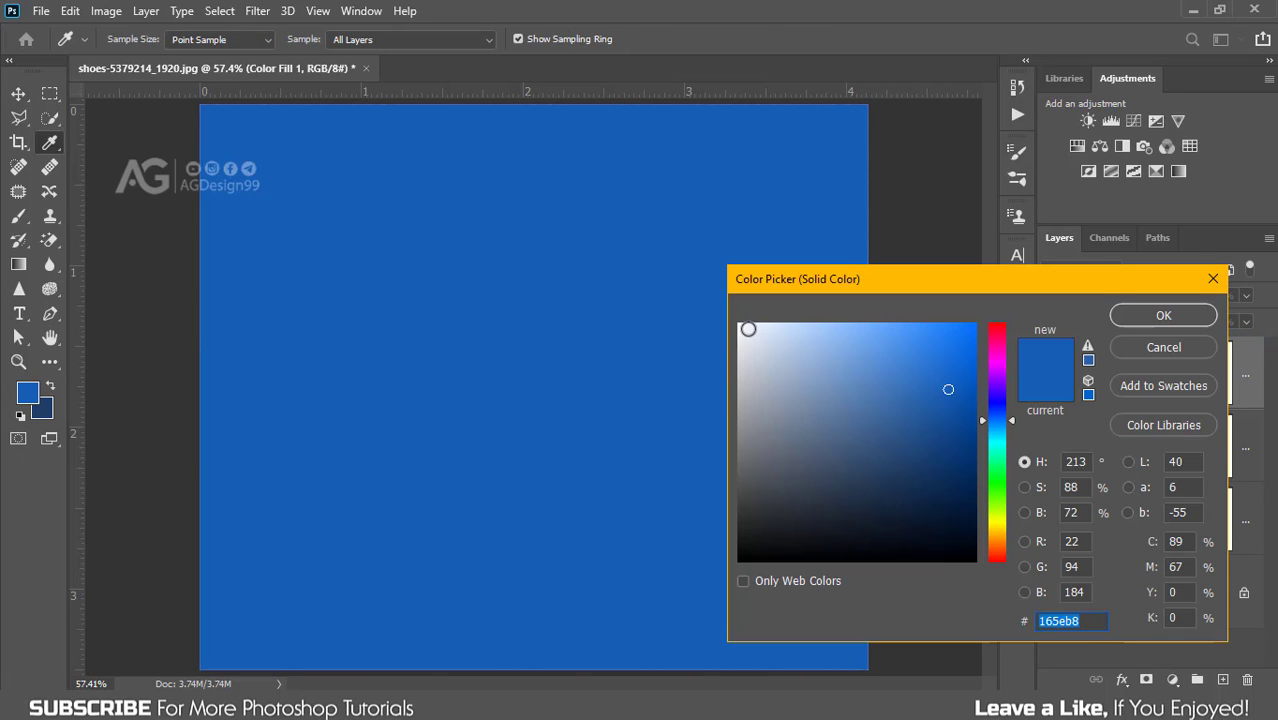
{"action": "left_click_drag", "start_coordinate": [747, 328], "coordinate": [730, 319]}
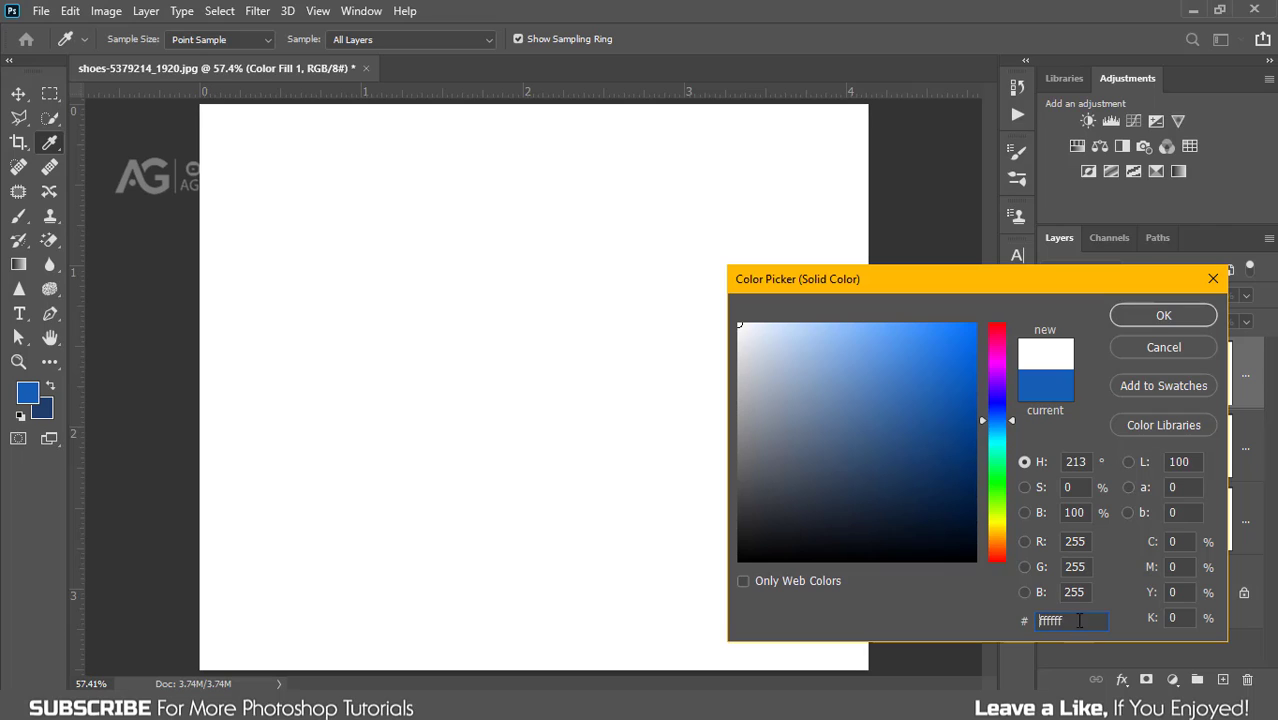
{"action": "left_click", "coordinate": [1076, 620]}
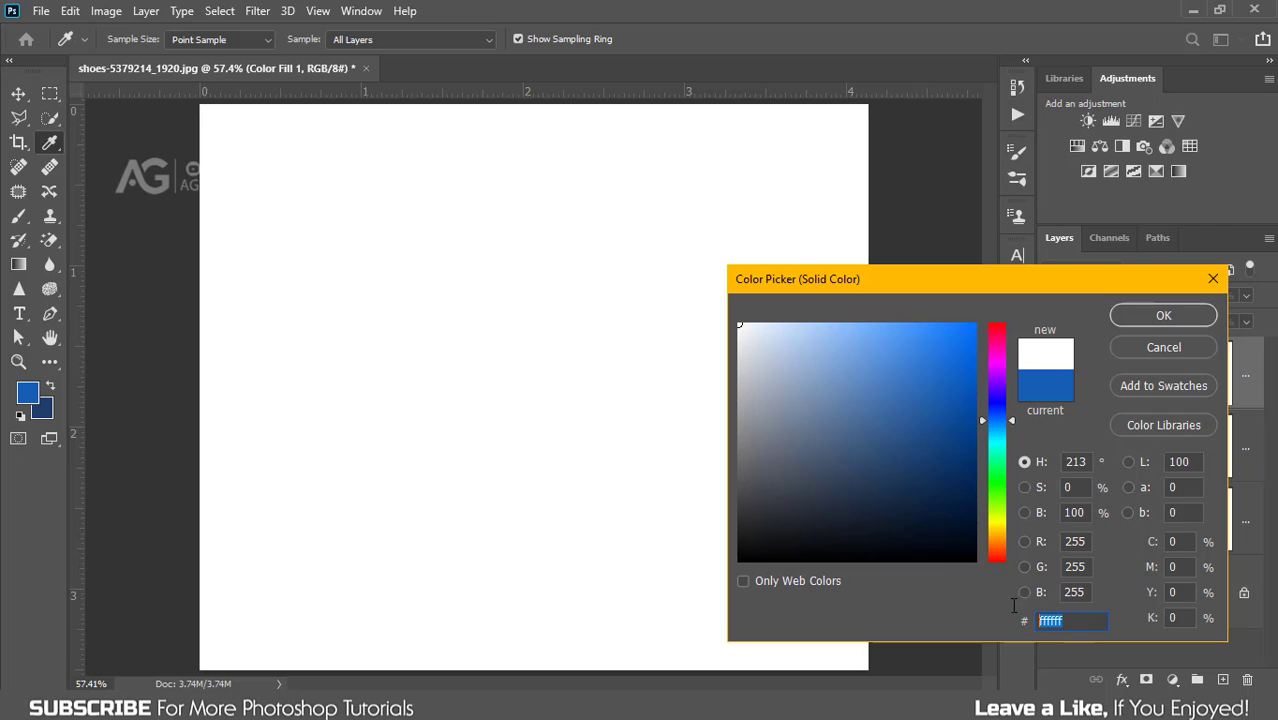
{"action": "left_click", "coordinate": [1165, 320]}
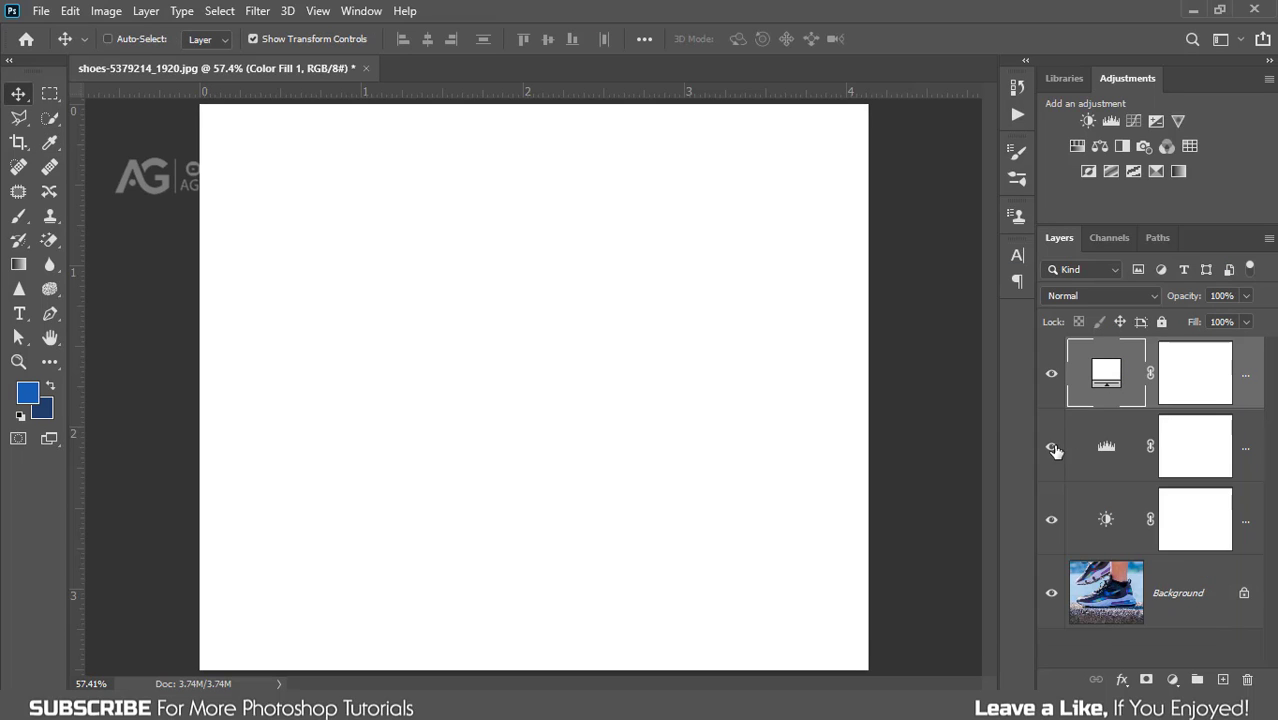
{"action": "left_click", "coordinate": [1199, 382]}
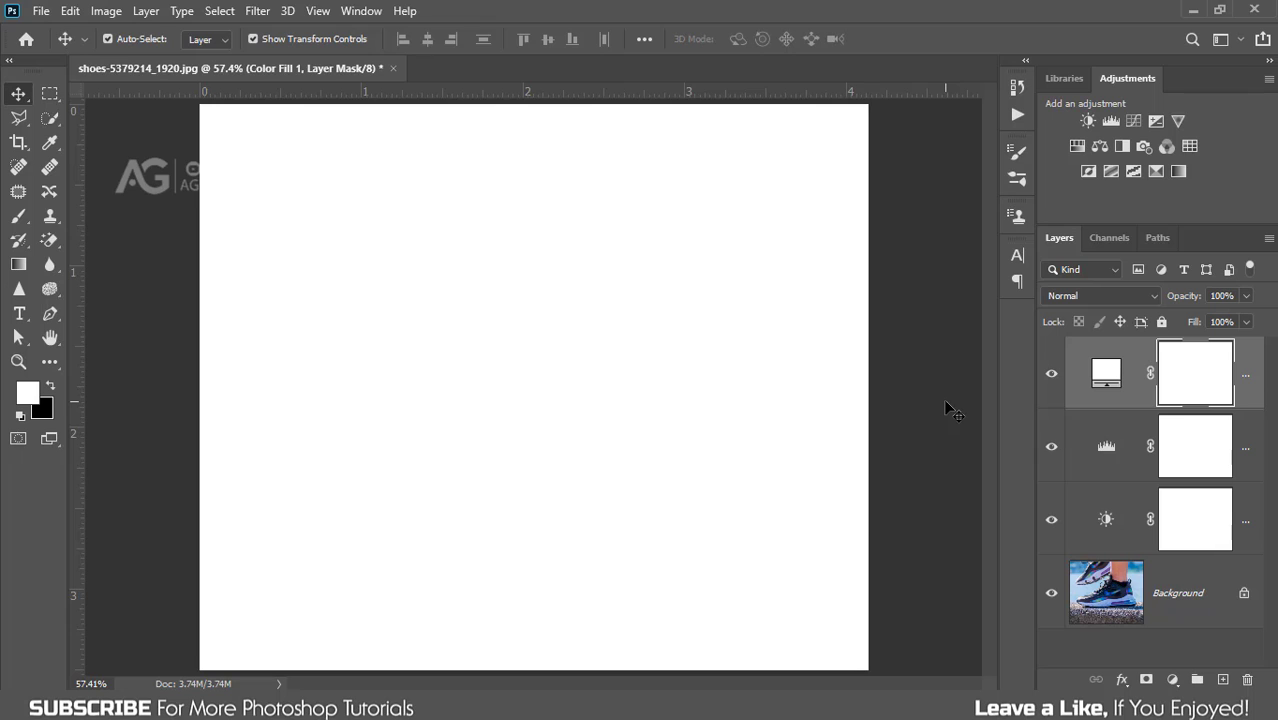
{"action": "key", "text": "ctrl+i"}
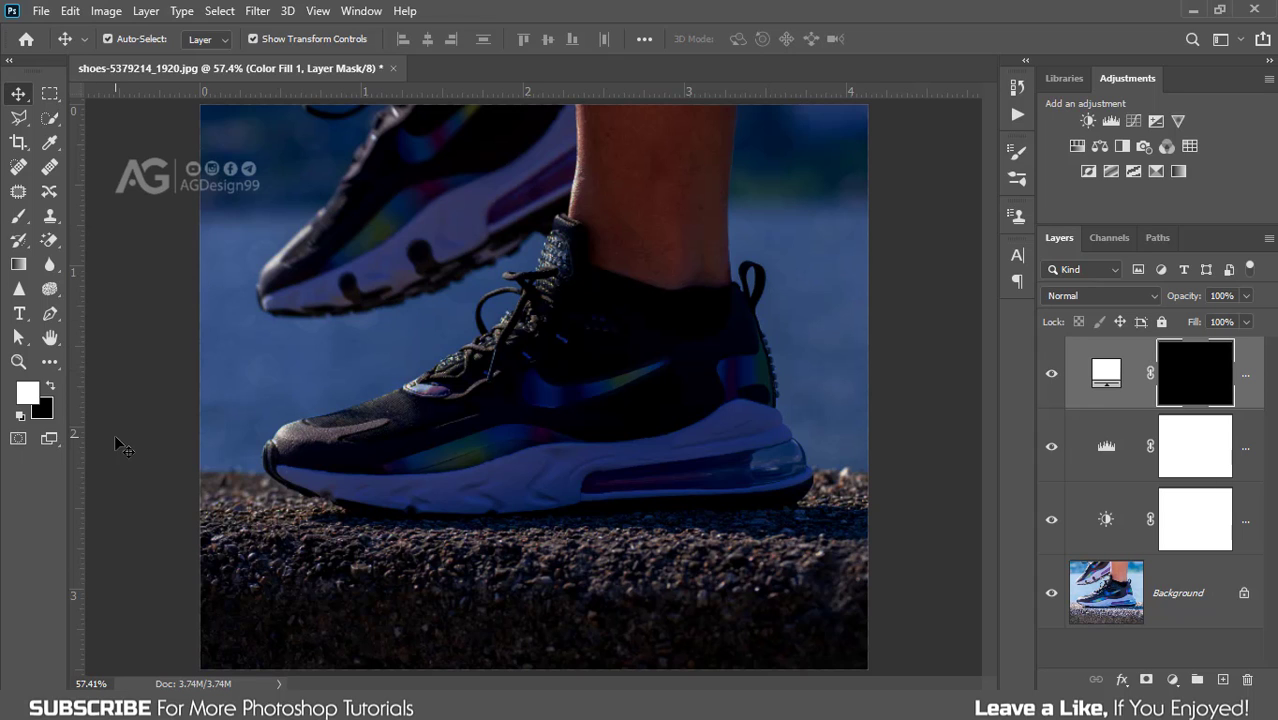
- Zoom to 100% on the heel and set the Pen tool to Path mode, keeping white foreground
{"action": "key", "text": "ctrl+plus"}
{"action": "key", "text": "ctrl+plus"}
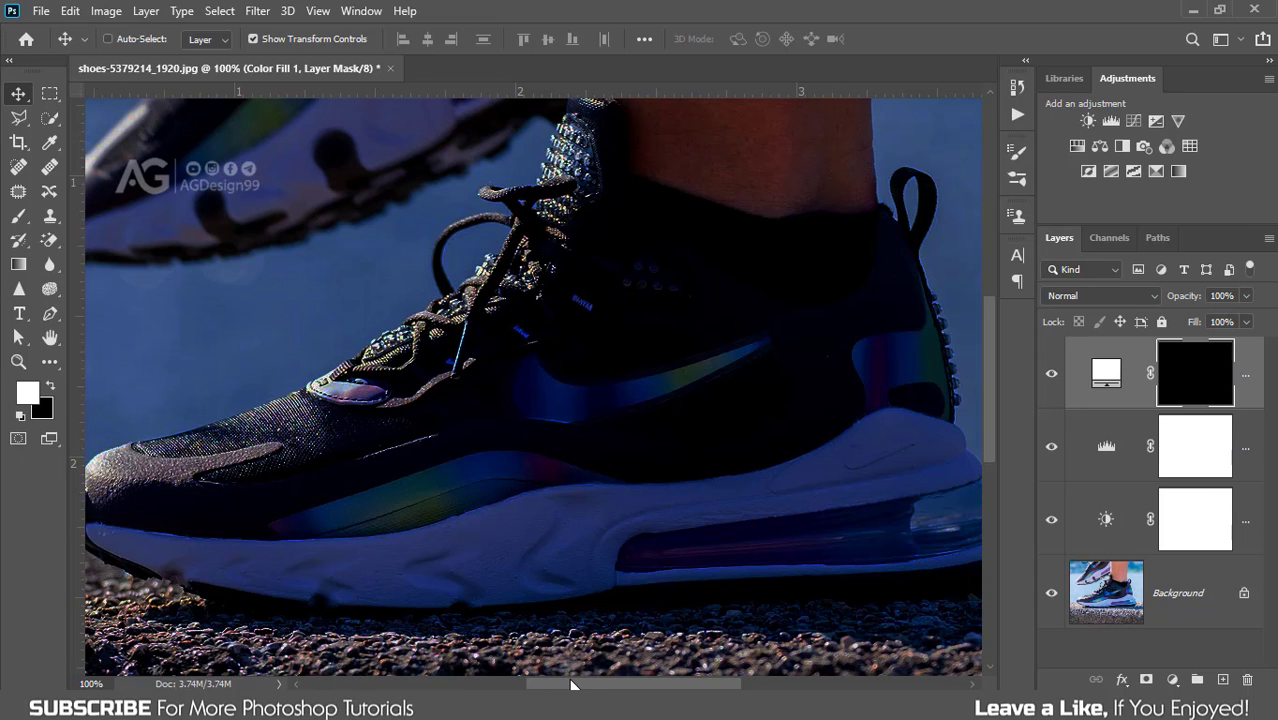
{"action": "left_click_drag", "start_coordinate": [572, 684], "coordinate": [592, 685]}
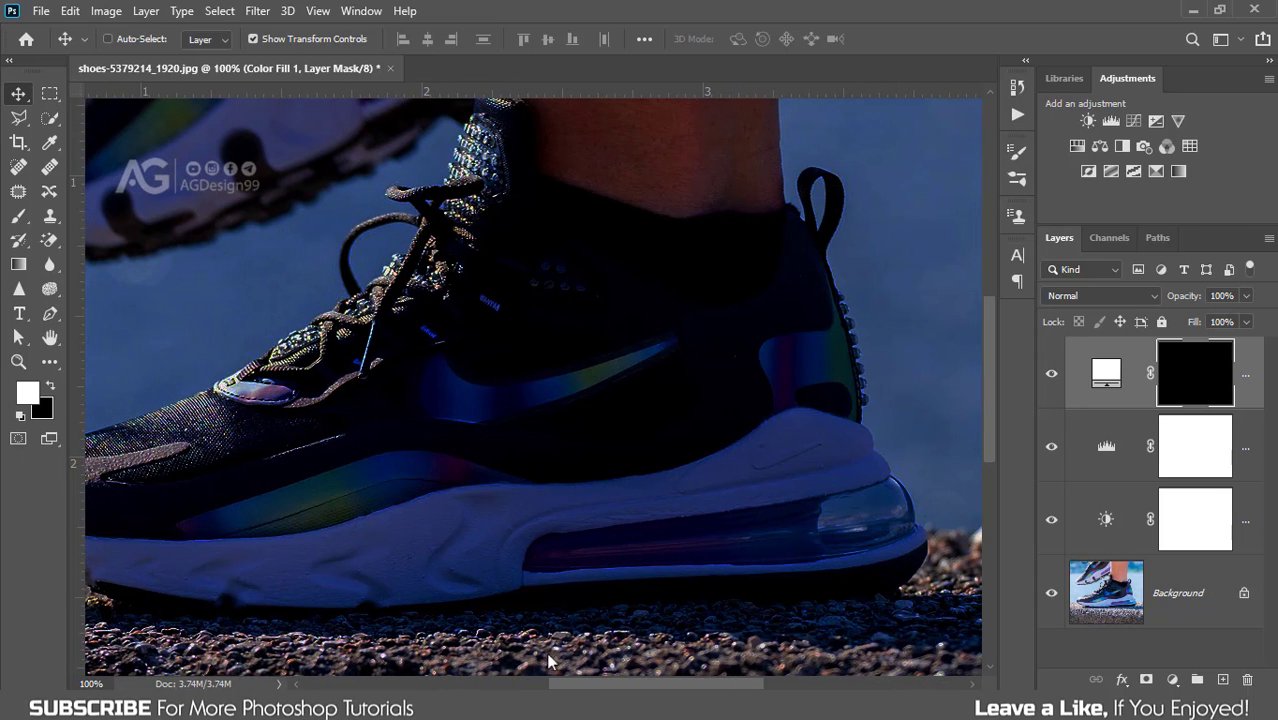
{"action": "left_click", "coordinate": [46, 318]}
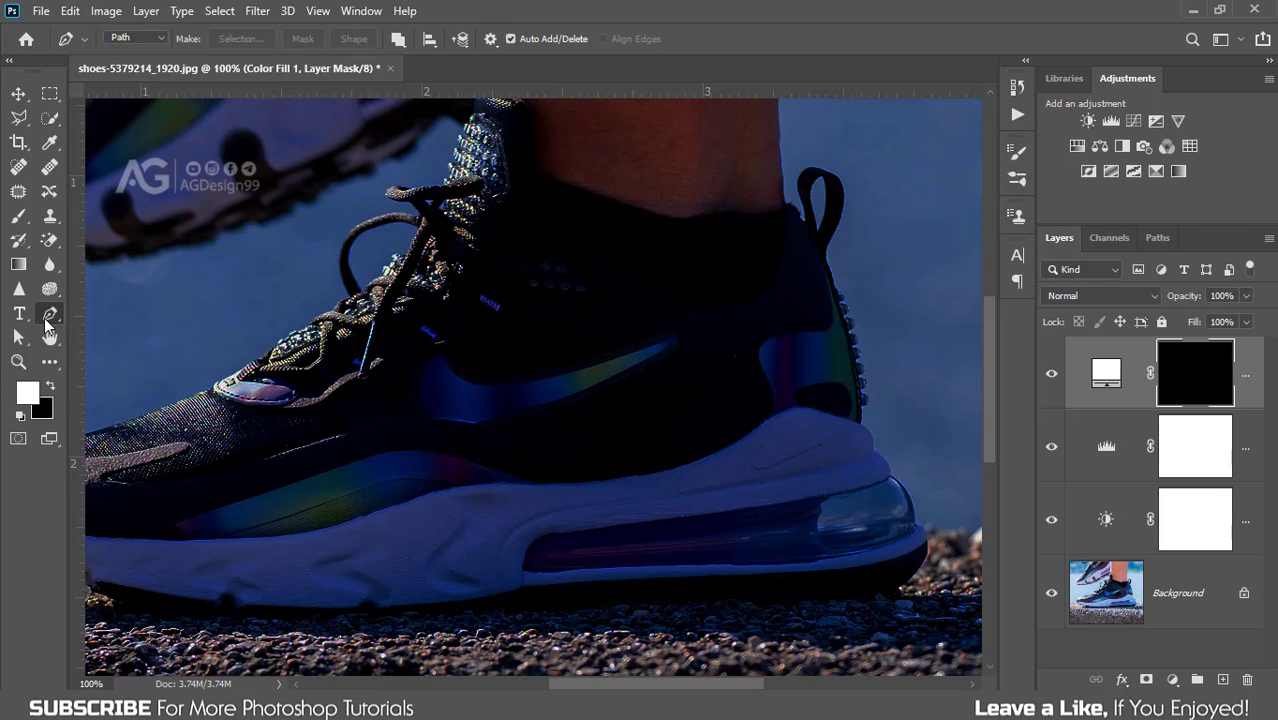
{"action": "left_click", "coordinate": [160, 40]}
{"action": "left_click", "coordinate": [132, 68]}
{"action": "left_click", "coordinate": [33, 398]}
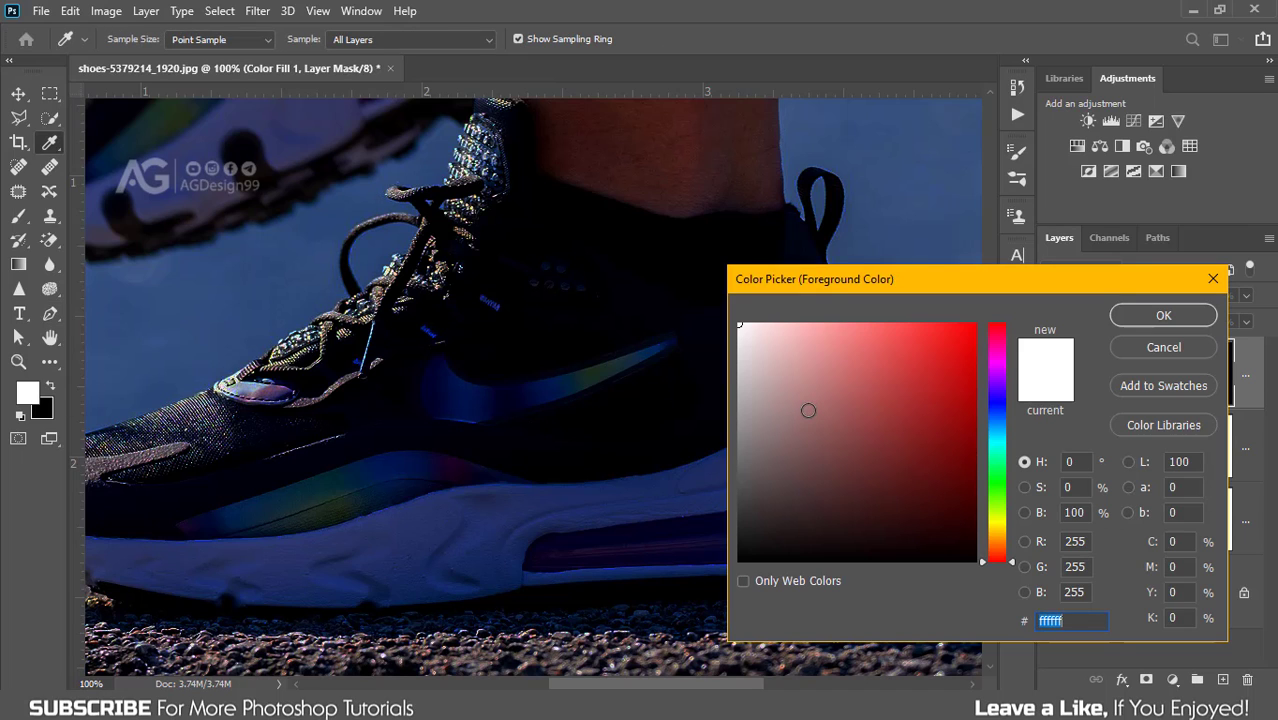
{"action": "left_click", "coordinate": [1150, 318]}
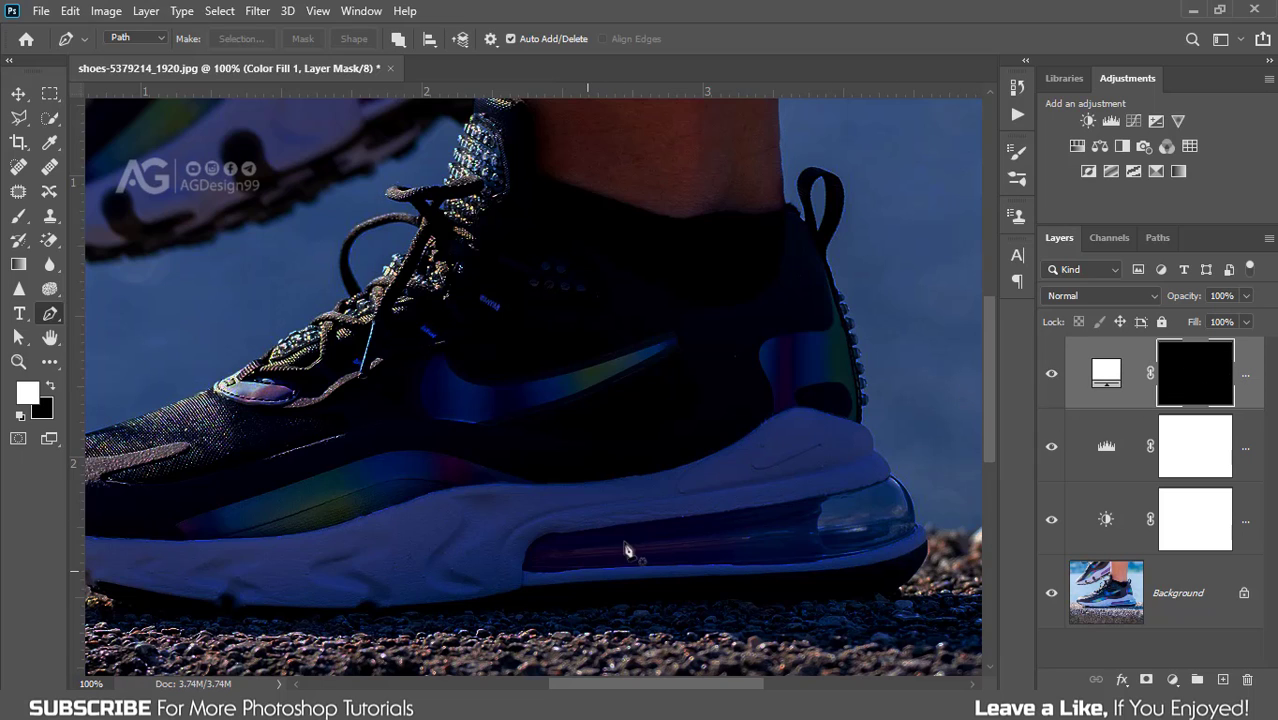
- Trace a closed curved Pen path around the clear air unit in the heel
{"action": "left_click", "coordinate": [525, 573]}
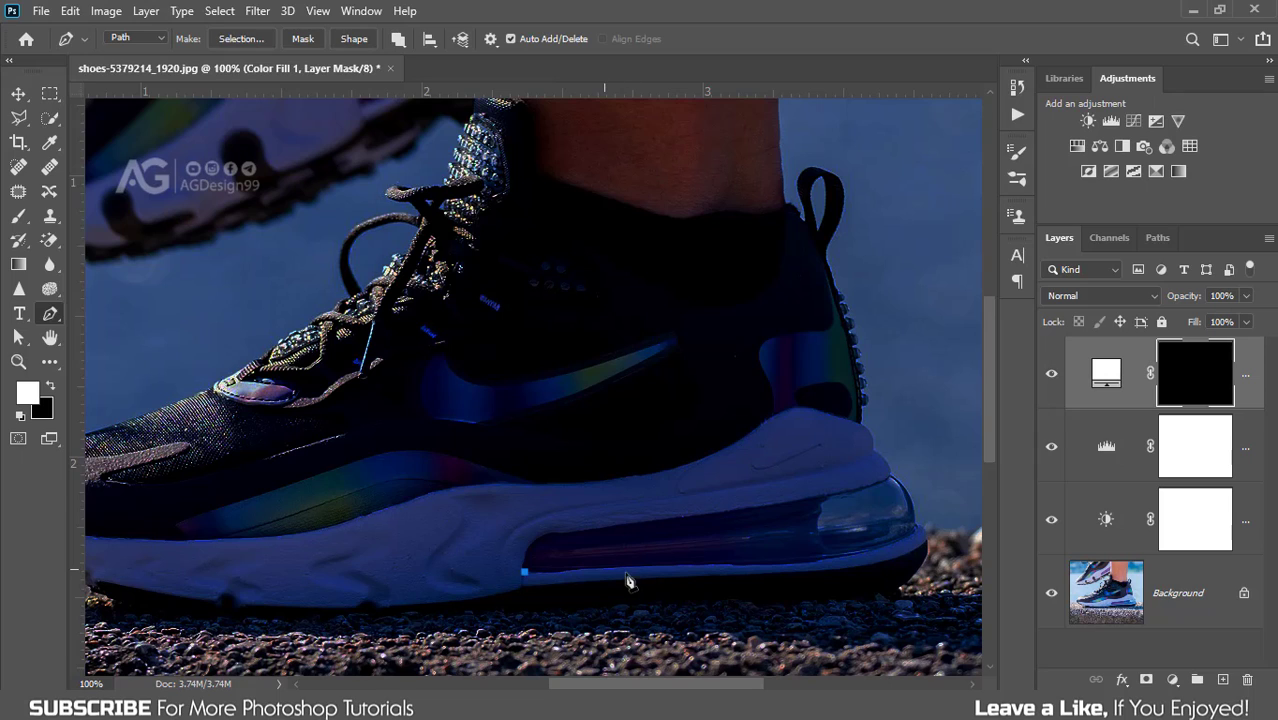
{"action": "left_click_drag", "start_coordinate": [604, 570], "coordinate": [631, 572]}
{"action": "left_click_drag", "start_coordinate": [759, 569], "coordinate": [790, 570]}
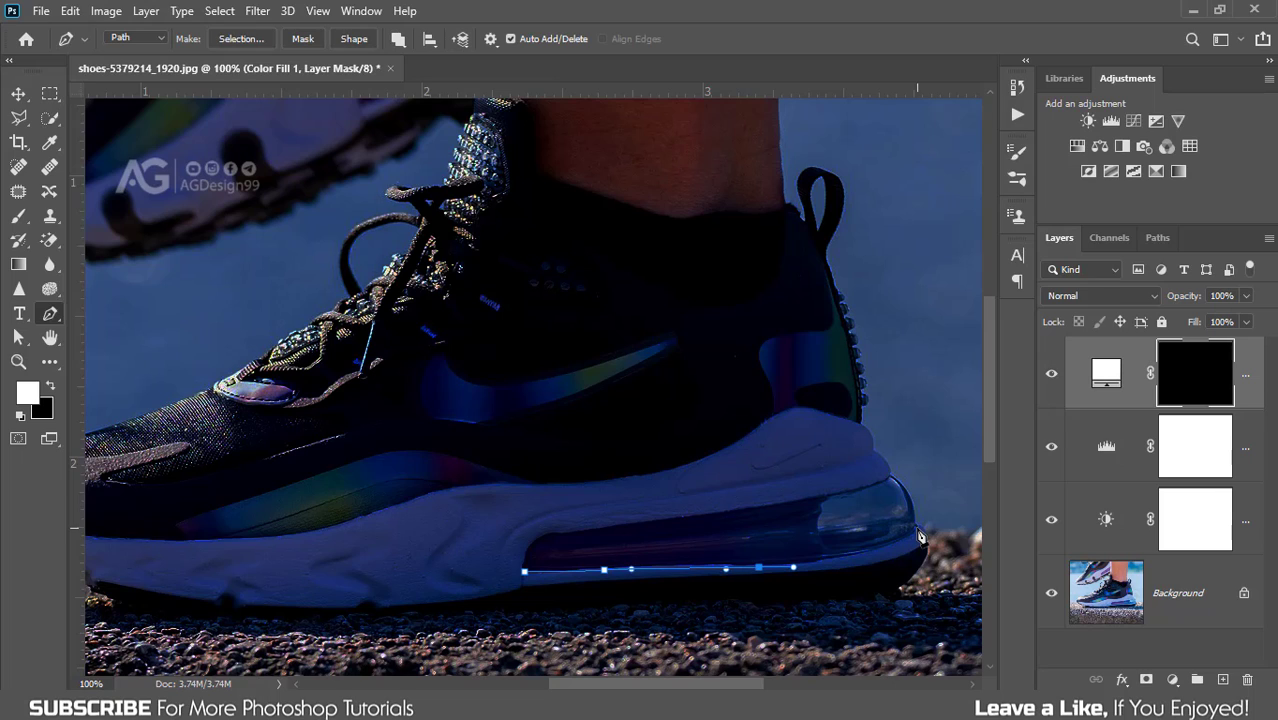
{"action": "left_click_drag", "start_coordinate": [908, 552], "coordinate": [928, 505]}
{"action": "left_click_drag", "start_coordinate": [890, 477], "coordinate": [865, 474]}
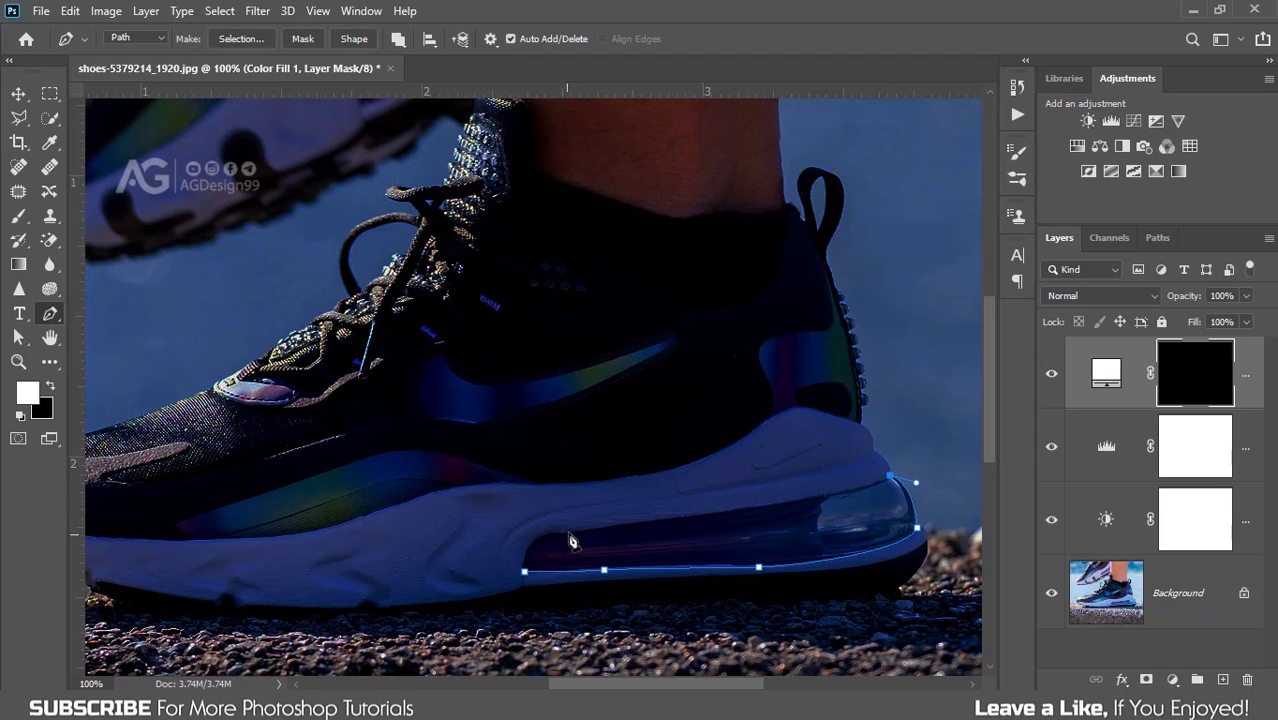
{"action": "left_click_drag", "start_coordinate": [569, 535], "coordinate": [782, 516]}
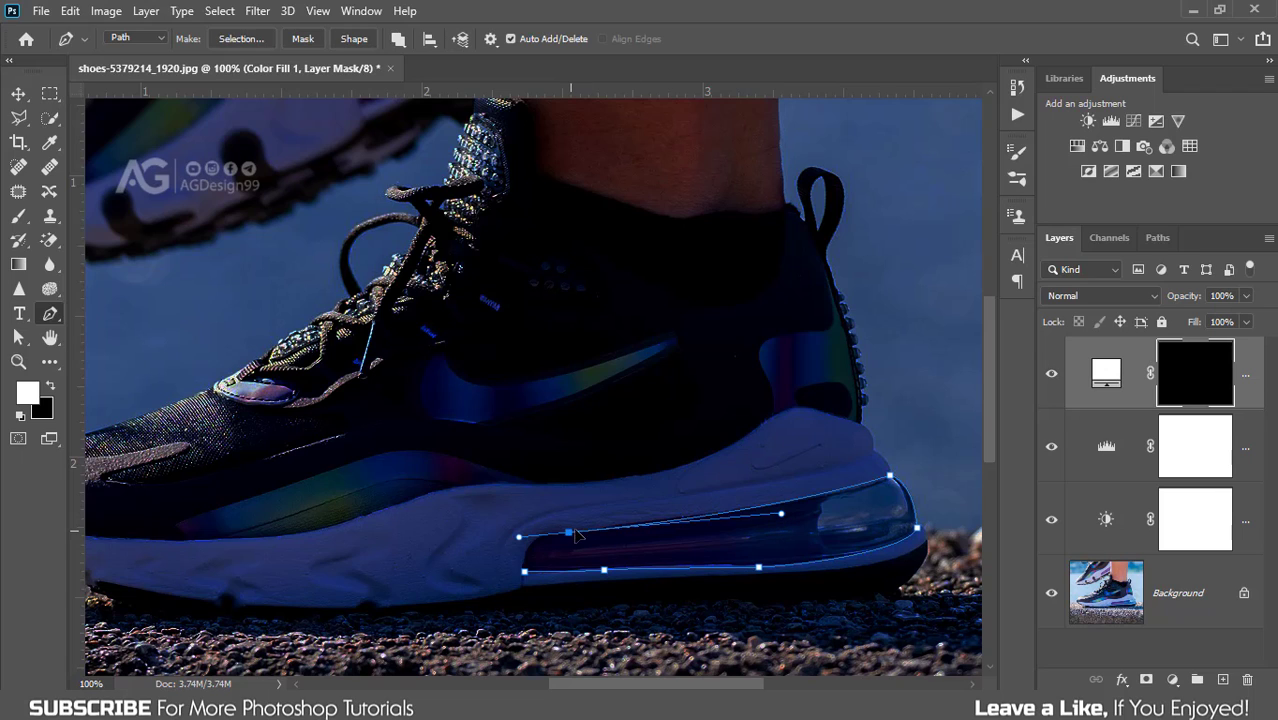
{"action": "left_click_drag", "start_coordinate": [574, 536], "coordinate": [583, 533]}
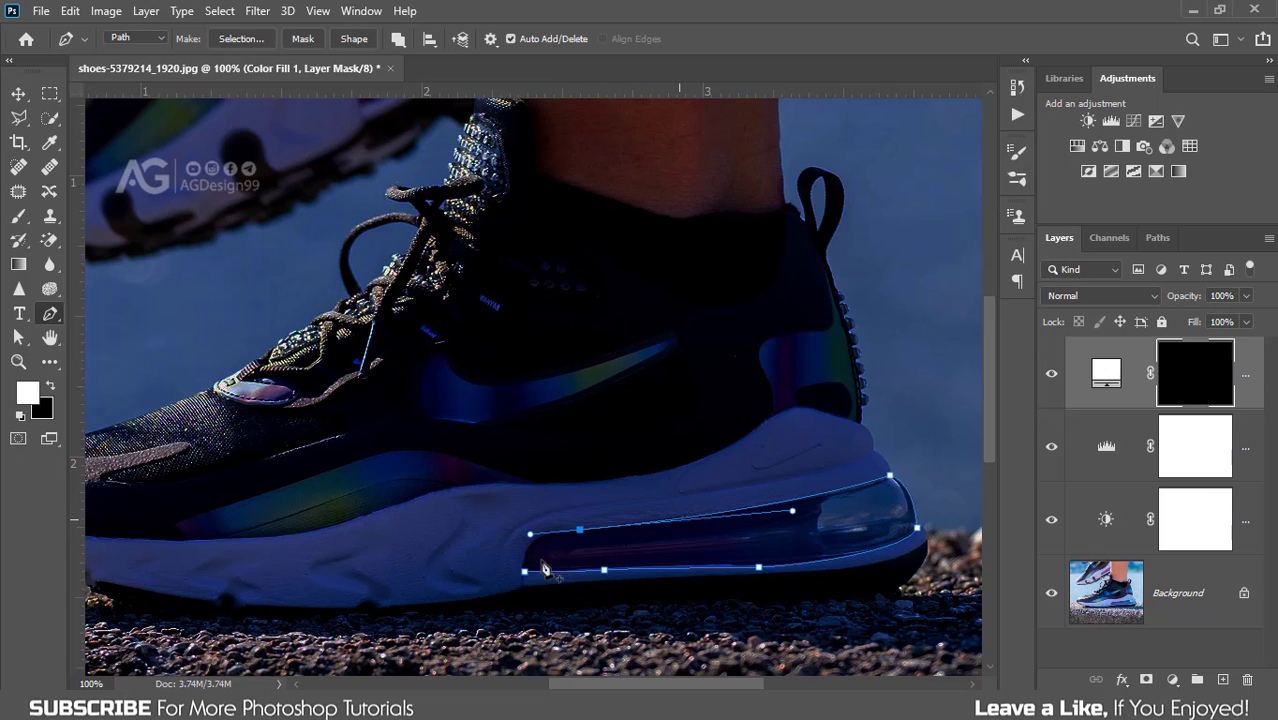
{"action": "left_click_drag", "start_coordinate": [525, 572], "coordinate": [528, 605]}
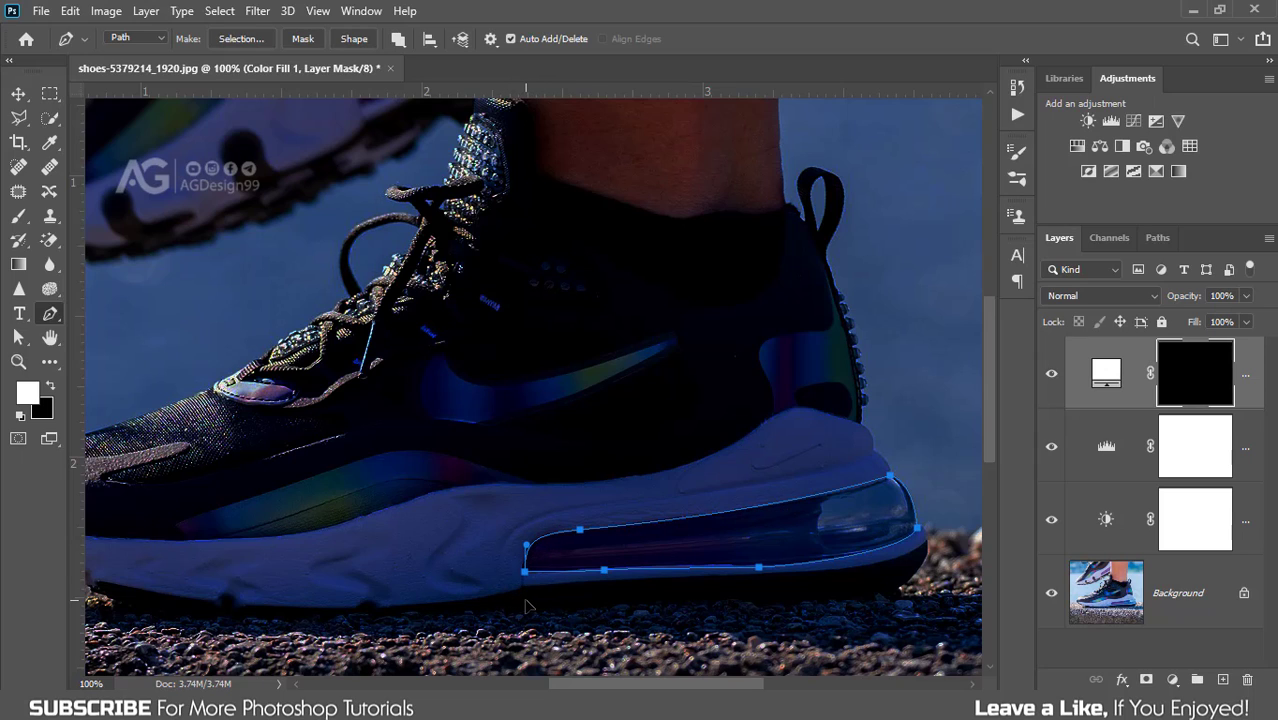
{"action": "left_click_drag", "start_coordinate": [525, 575], "coordinate": [522, 580]}
- Convert the air unit path into a selection with no feathering
{"action": "right_click", "coordinate": [716, 552]}
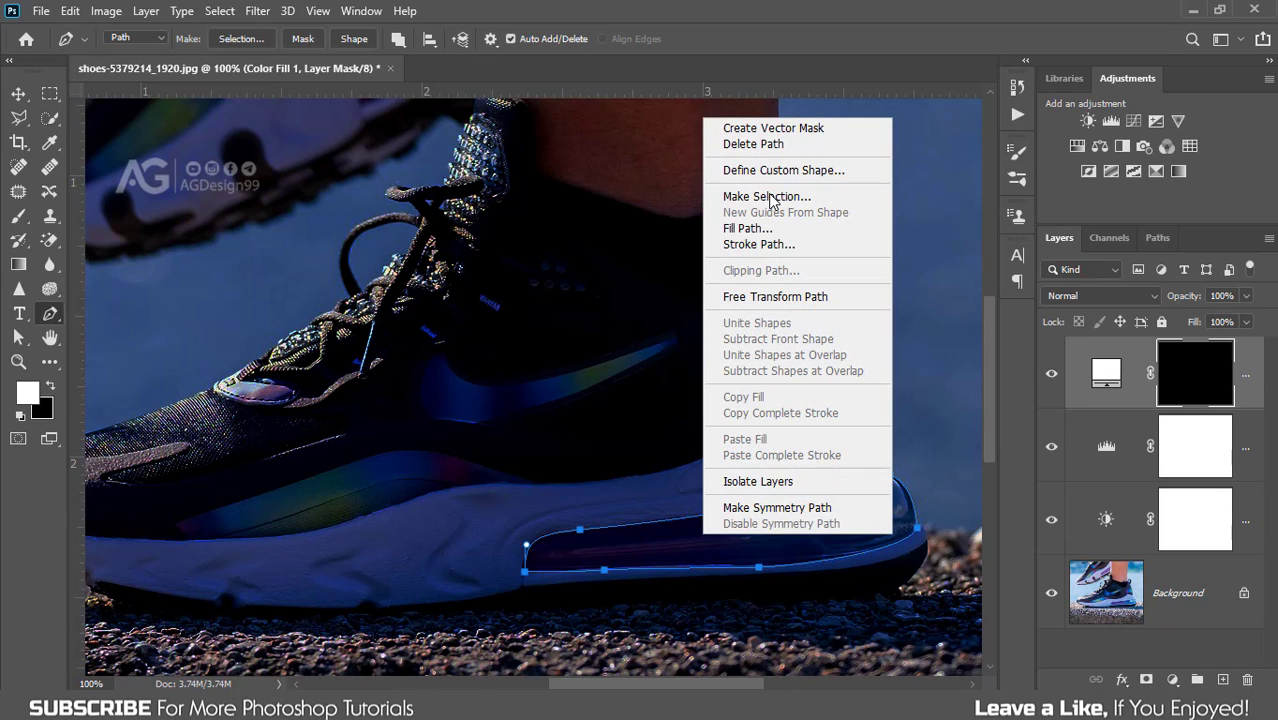
{"action": "left_click", "coordinate": [769, 197]}
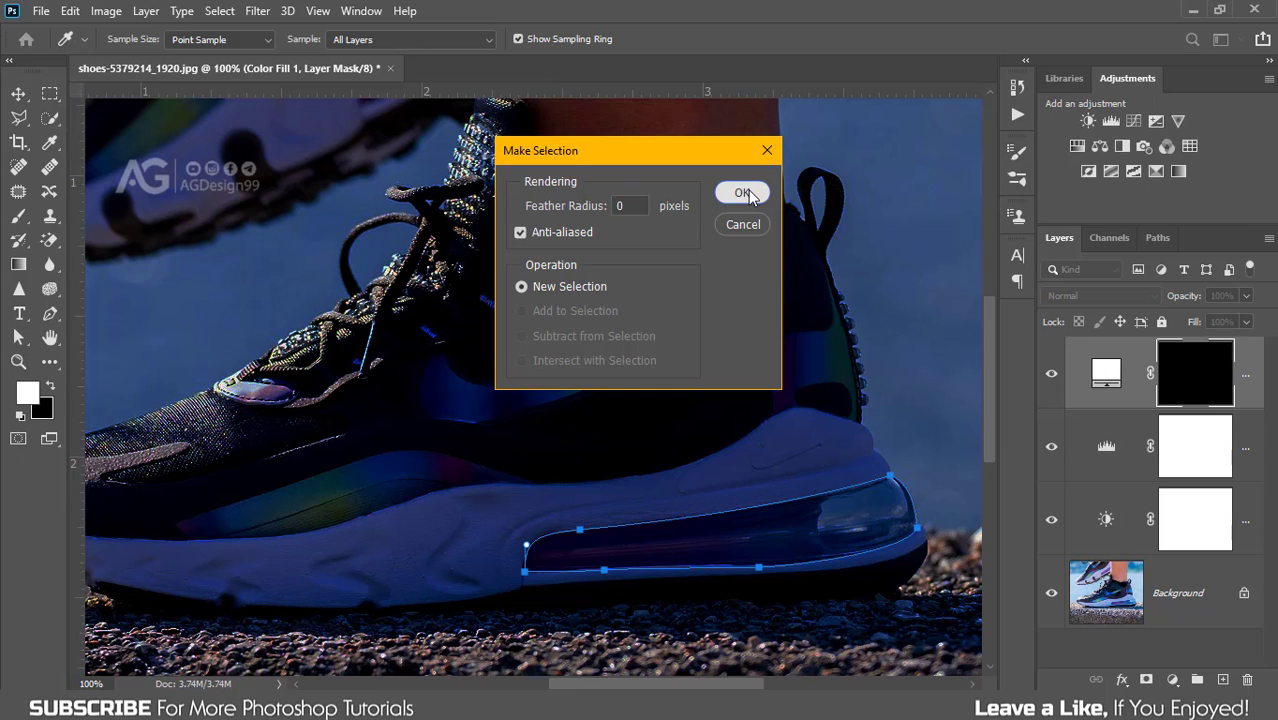
{"action": "left_click", "coordinate": [748, 193]}
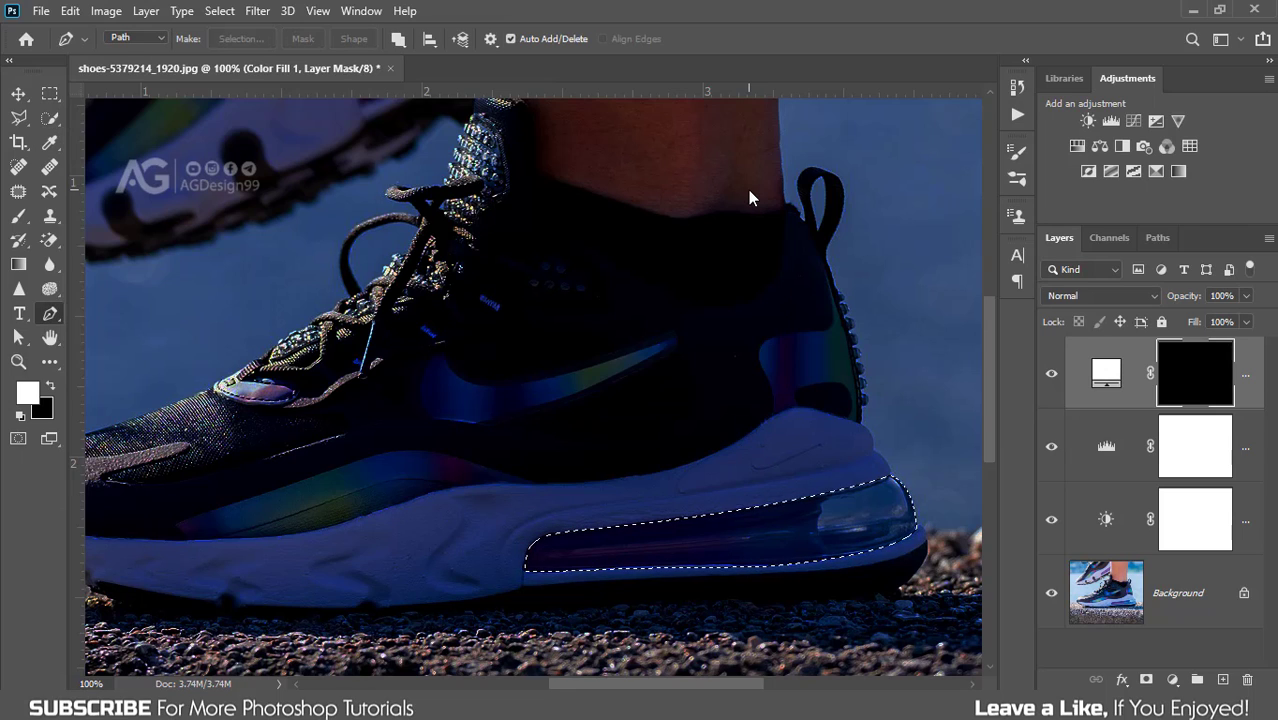
- Fill the selection with the white foreground colour in the mask, then deselect
{"action": "left_click", "coordinate": [76, 12]}
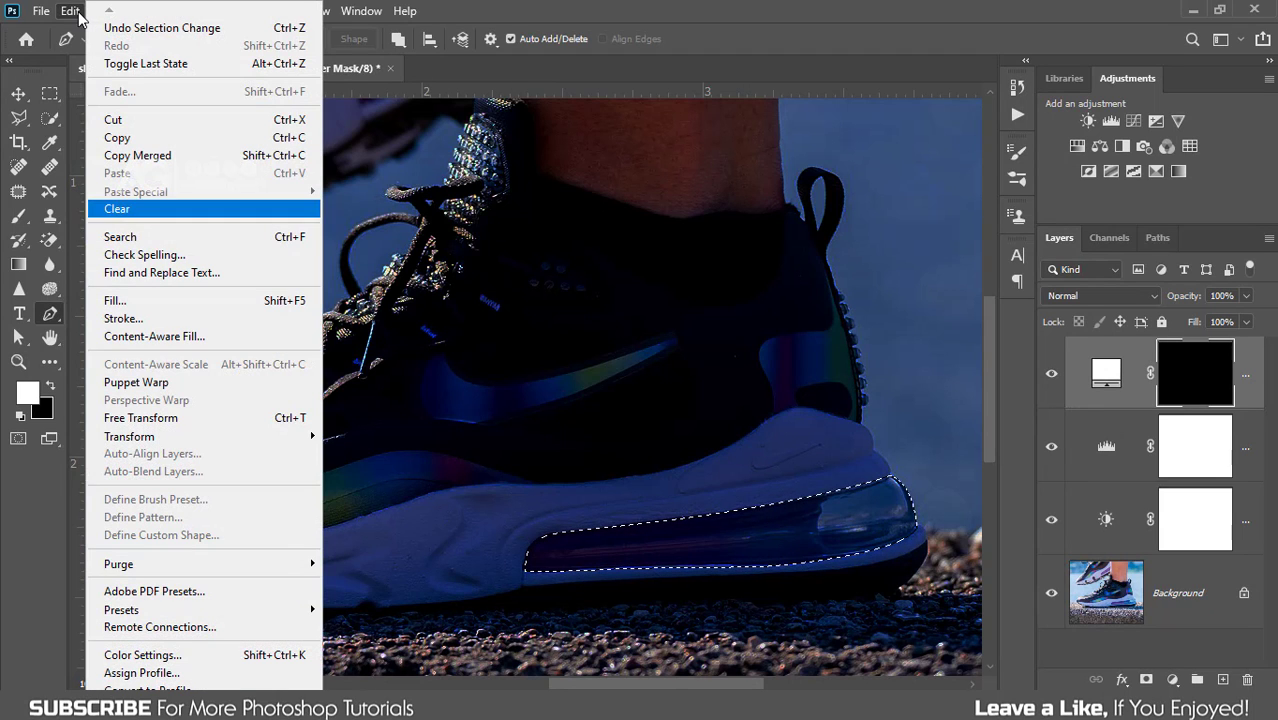
{"action": "left_click", "coordinate": [286, 304]}
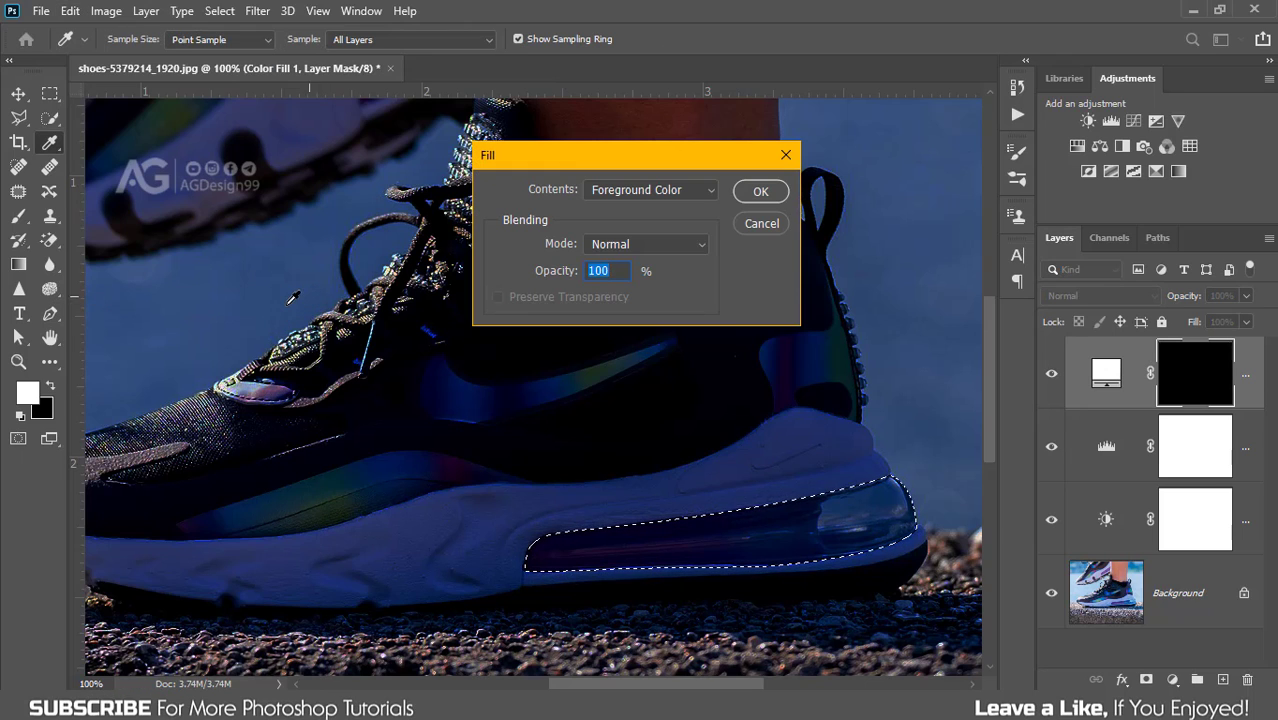
{"action": "left_click", "coordinate": [684, 192]}
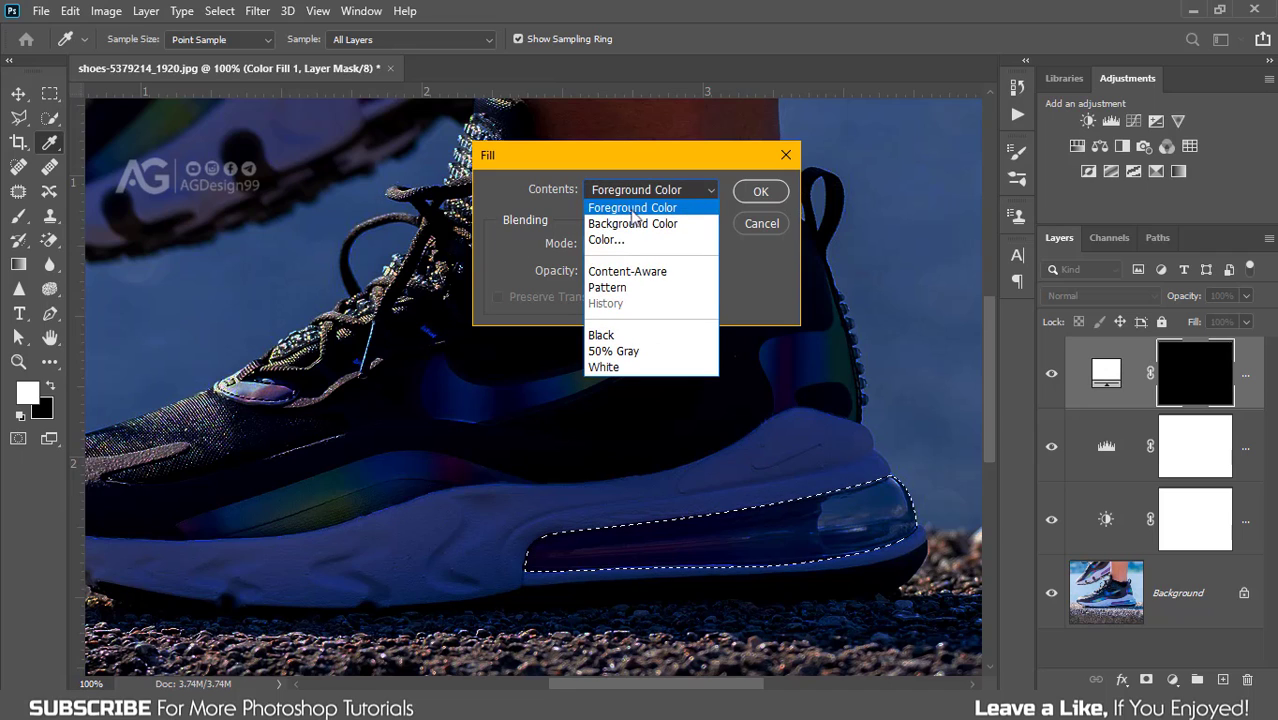
{"action": "left_click", "coordinate": [630, 208]}
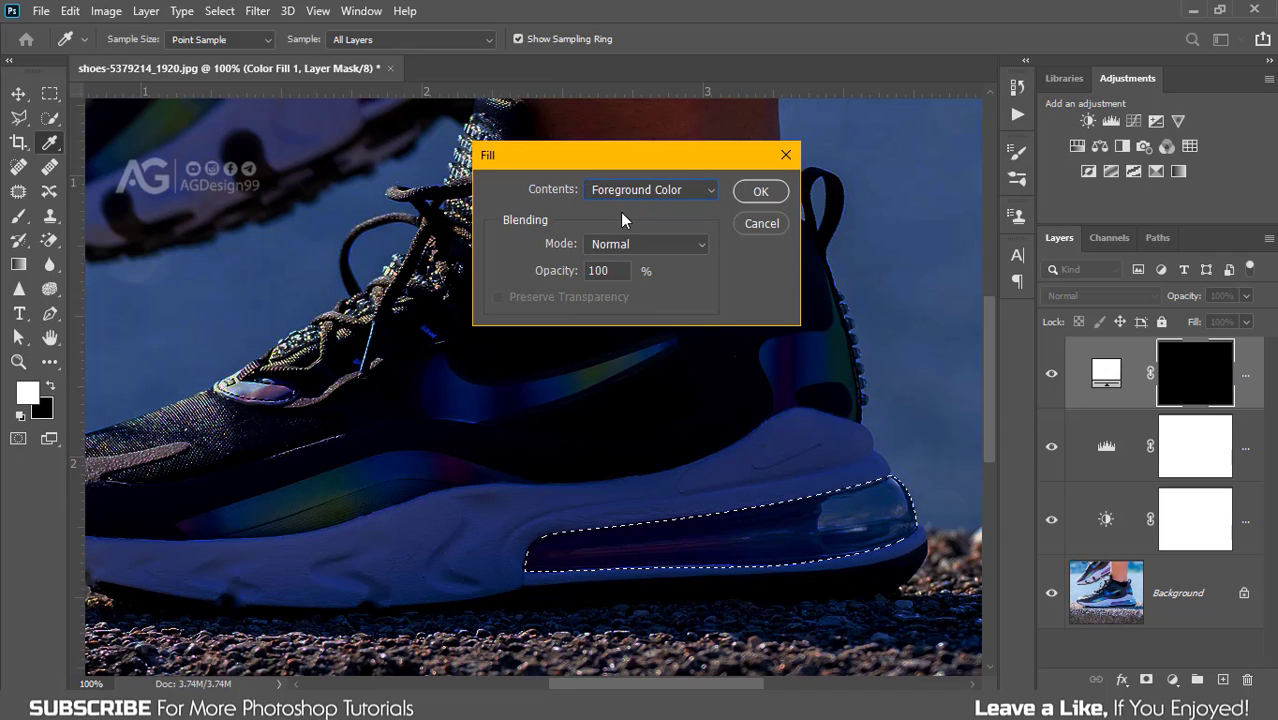
{"action": "left_click", "coordinate": [760, 191]}
{"action": "key", "text": "p"}
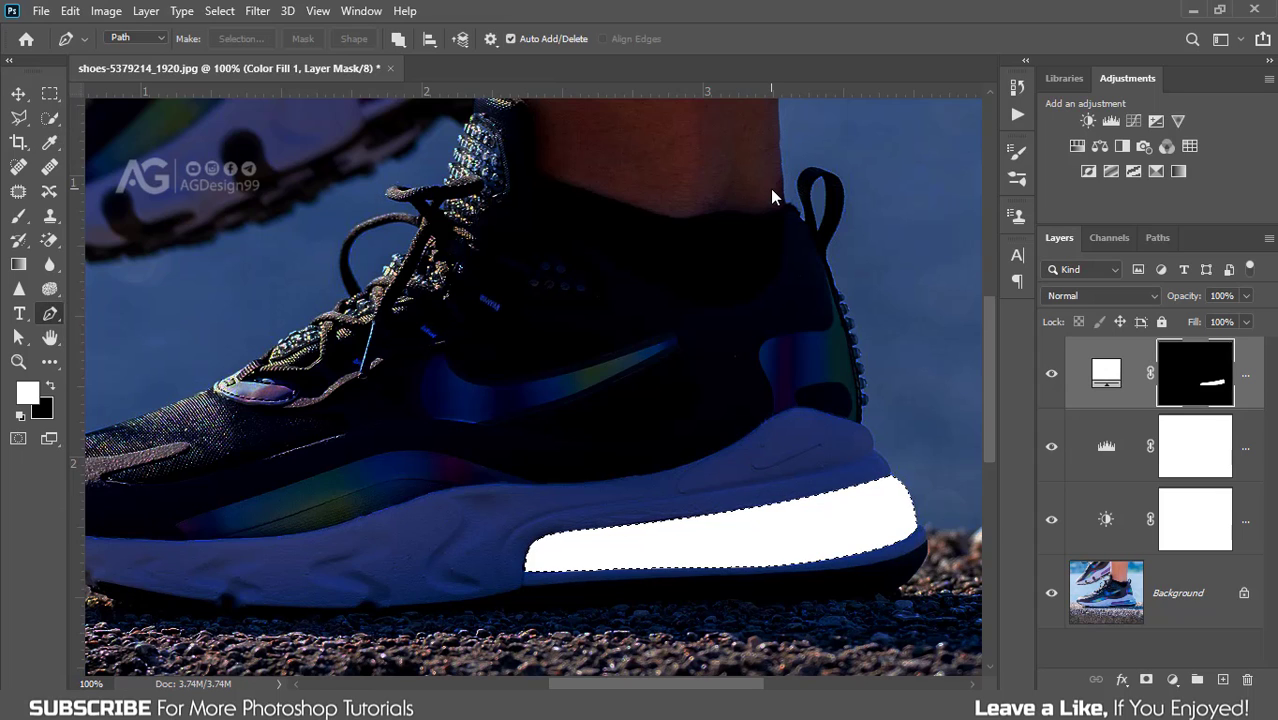
{"action": "left_click", "coordinate": [221, 12]}
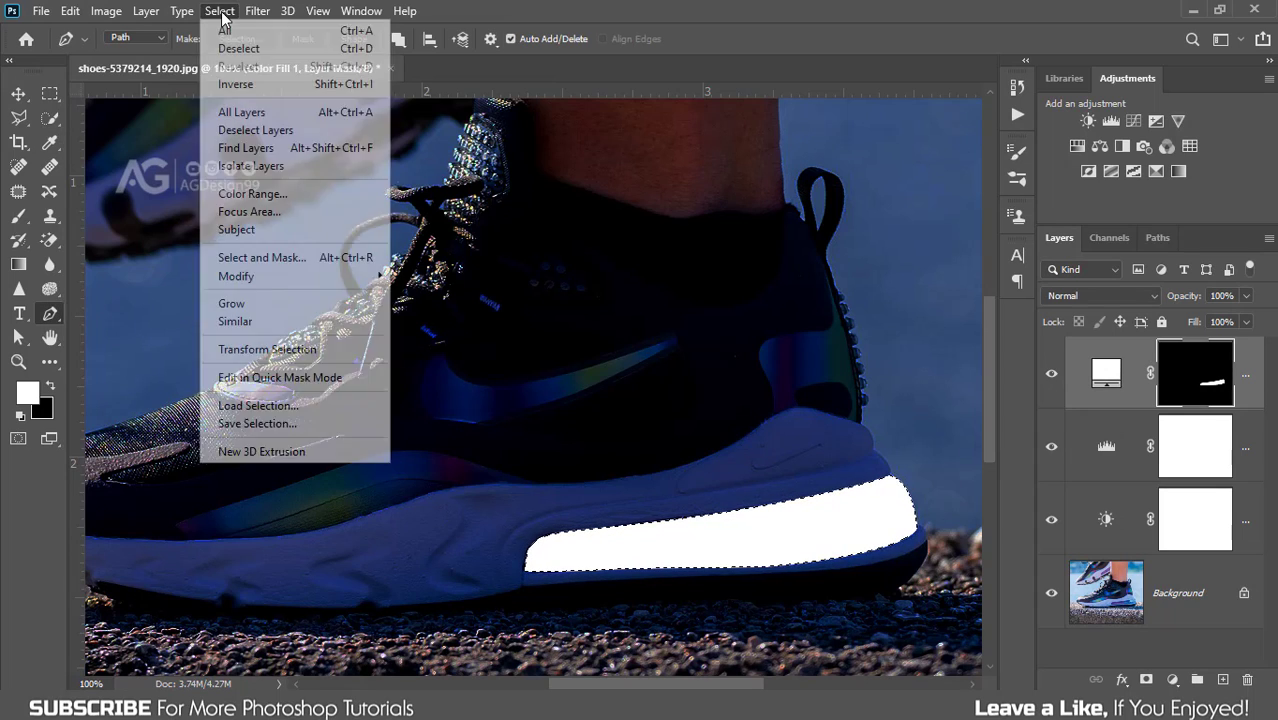
{"action": "left_click", "coordinate": [240, 49]}
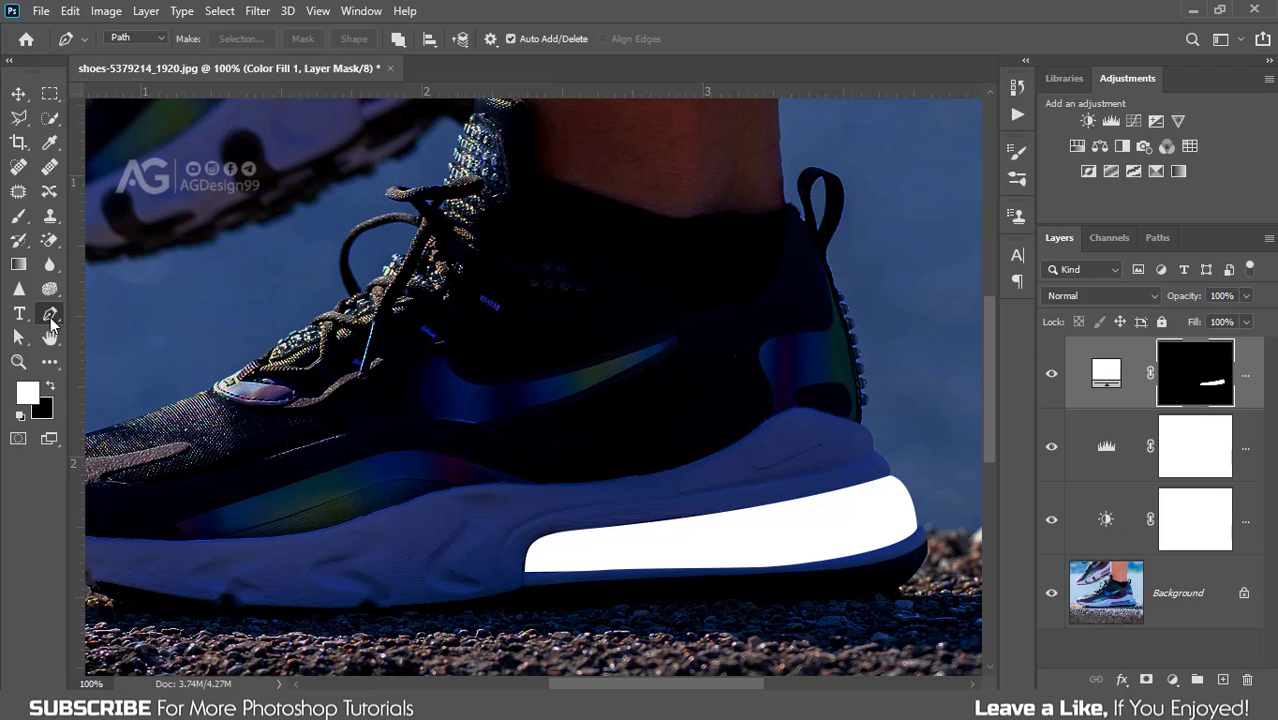
- Turn the swoosh path into a selection, fill it white in the mask, and deselect
{"action": "right_click", "coordinate": [772, 450]}
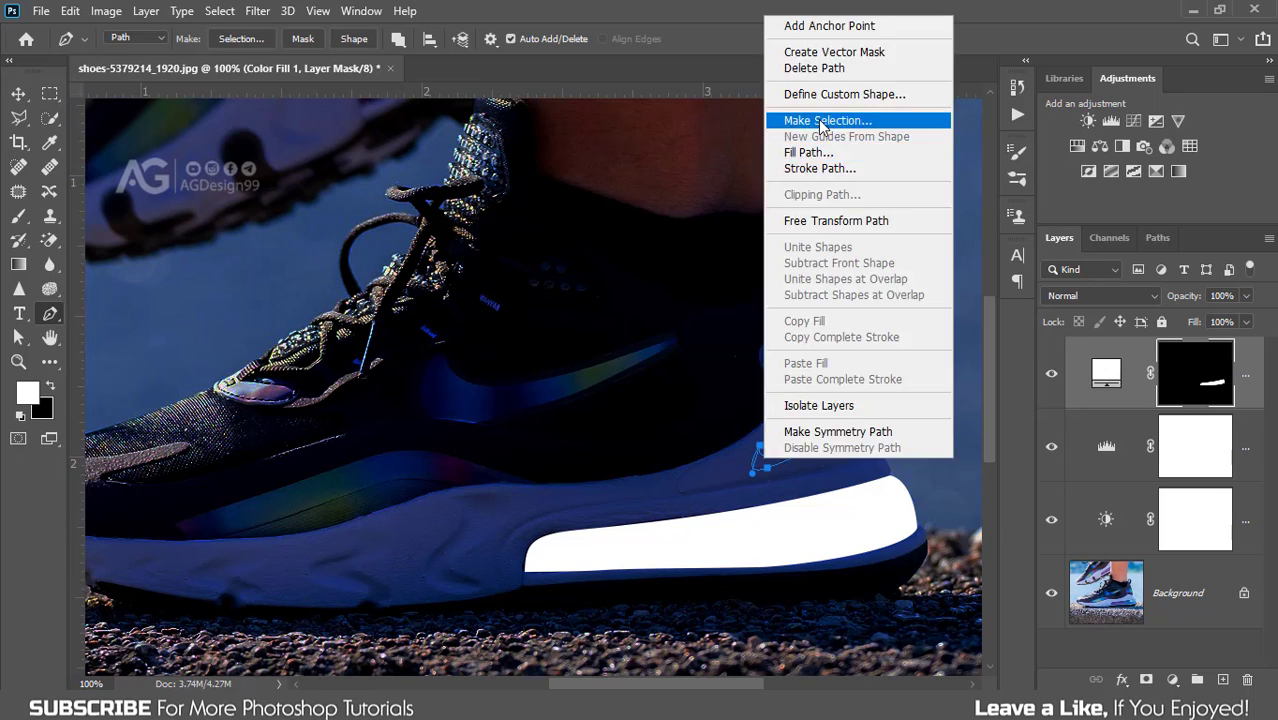
{"action": "left_click", "coordinate": [826, 114]}
{"action": "left_click", "coordinate": [760, 195]}
{"action": "key", "text": "shift+F5"}
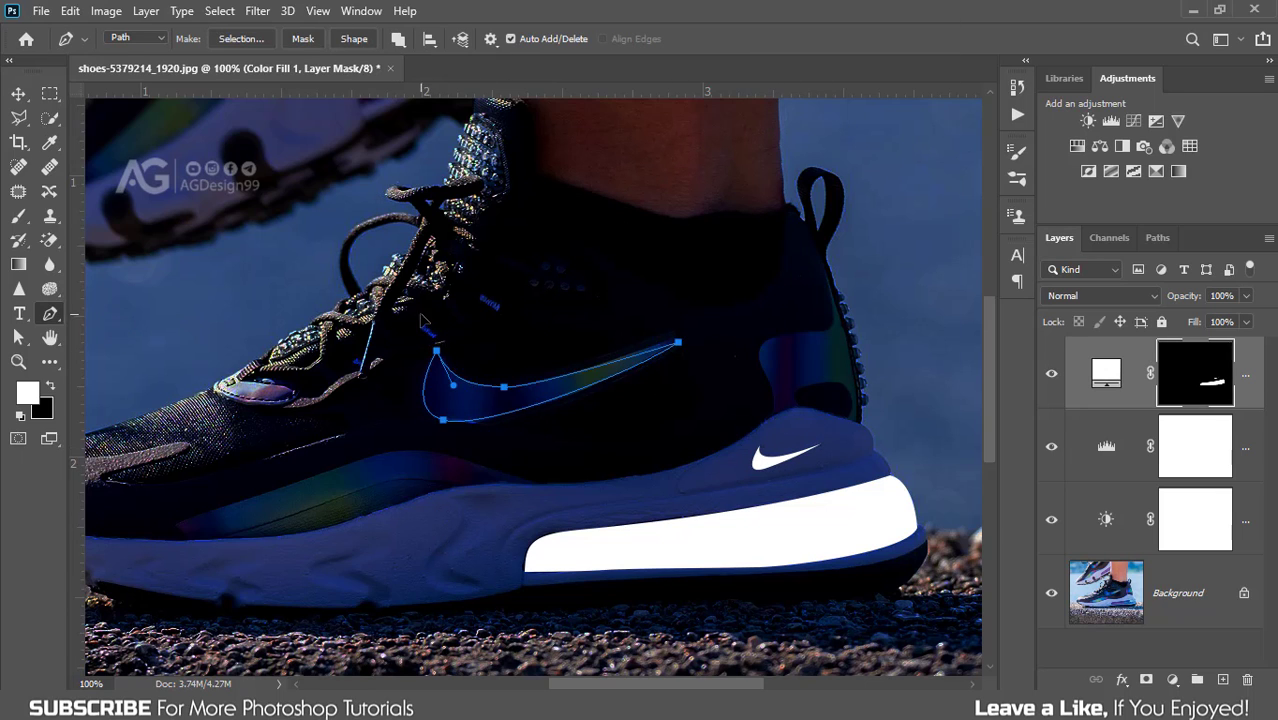
{"action": "left_click", "coordinate": [70, 10]}
{"action": "left_click", "coordinate": [115, 300]}
{"action": "left_click", "coordinate": [760, 192]}
- Outline the S-shaped sole cutout near the heel and fill it white in the mask
{"action": "left_click", "coordinate": [219, 10]}
{"action": "left_click", "coordinate": [225, 54]}
{"action": "left_click", "coordinate": [443, 593]}
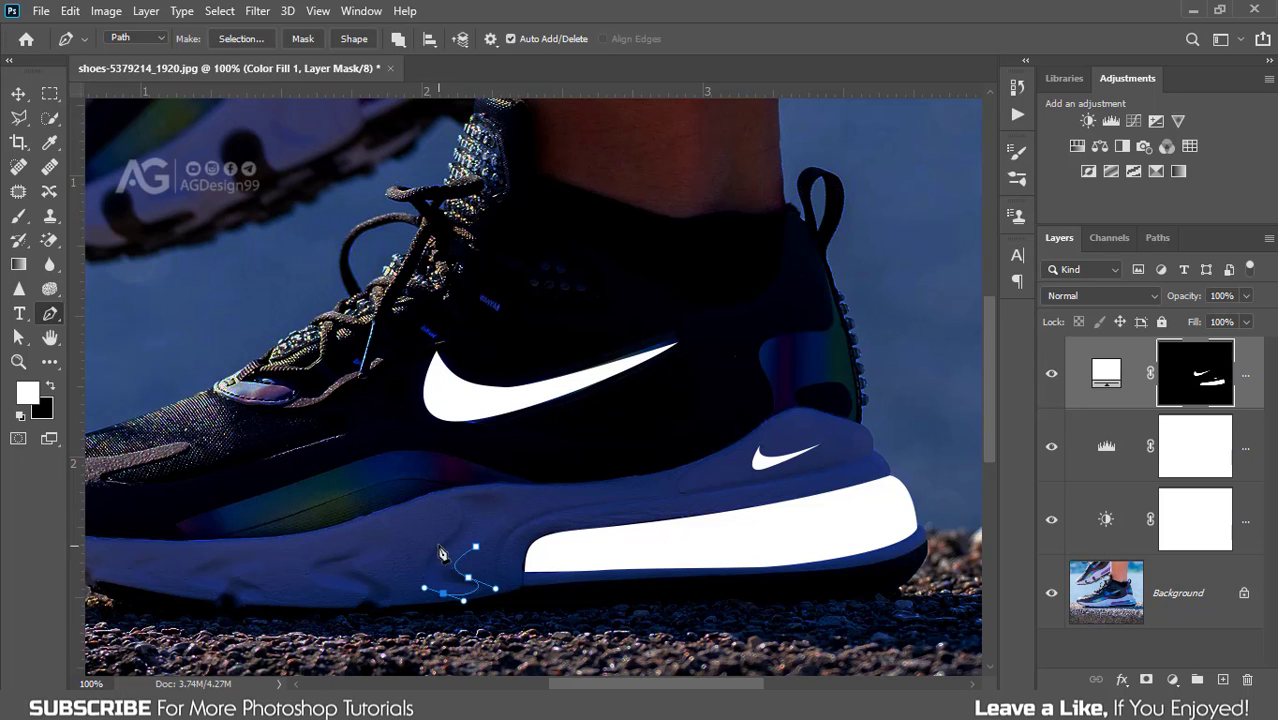
{"action": "left_click_drag", "start_coordinate": [451, 497], "coordinate": [547, 483]}
{"action": "key", "text": "ctrl+Return"}
{"action": "key", "text": "shift+F5"}
{"action": "key", "text": "Return"}
- Outline the next wavy sole shape further left and fill it white
{"action": "left_click", "coordinate": [357, 605]}
{"action": "left_click", "coordinate": [331, 557]}
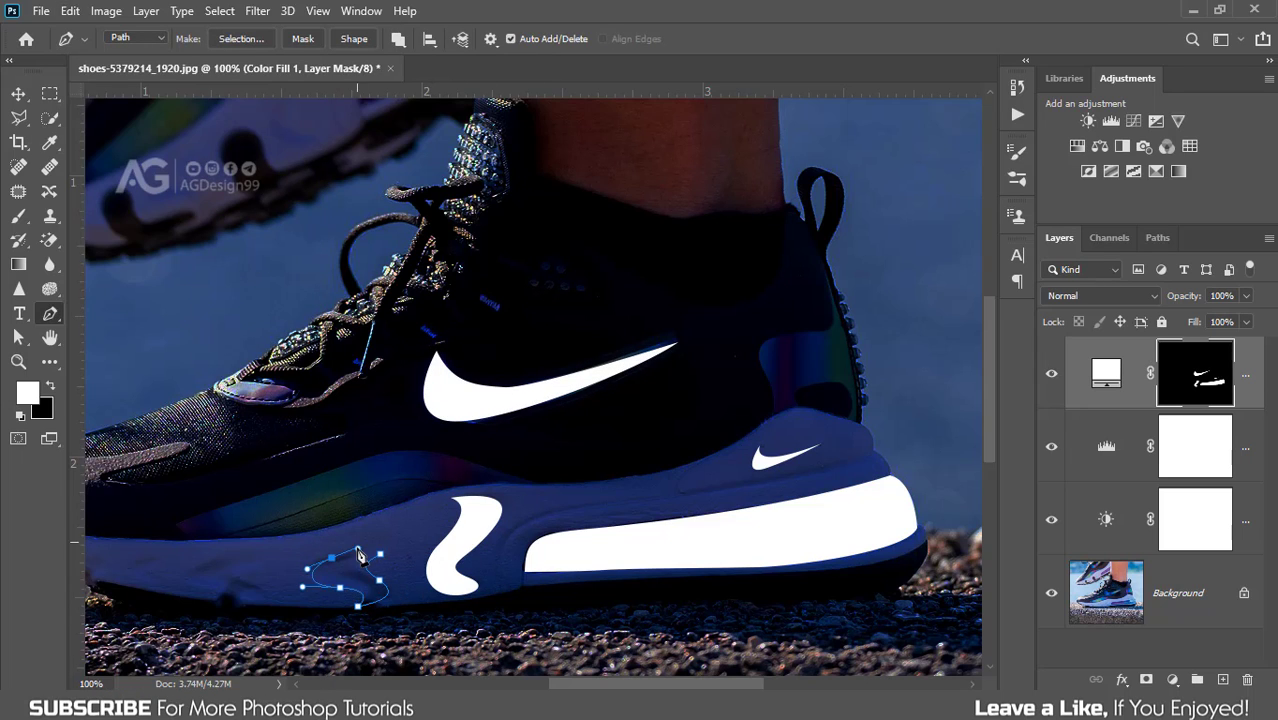
{"action": "left_click_drag", "start_coordinate": [350, 530], "coordinate": [380, 538]}
{"action": "left_click", "coordinate": [357, 605]}
{"action": "key", "text": "ctrl+Return"}
{"action": "key", "text": "shift+F5"}
{"action": "key", "text": "Return"}
- Outline another wavy shape further left along the sole and fill it white
{"action": "left_click", "coordinate": [257, 585]}
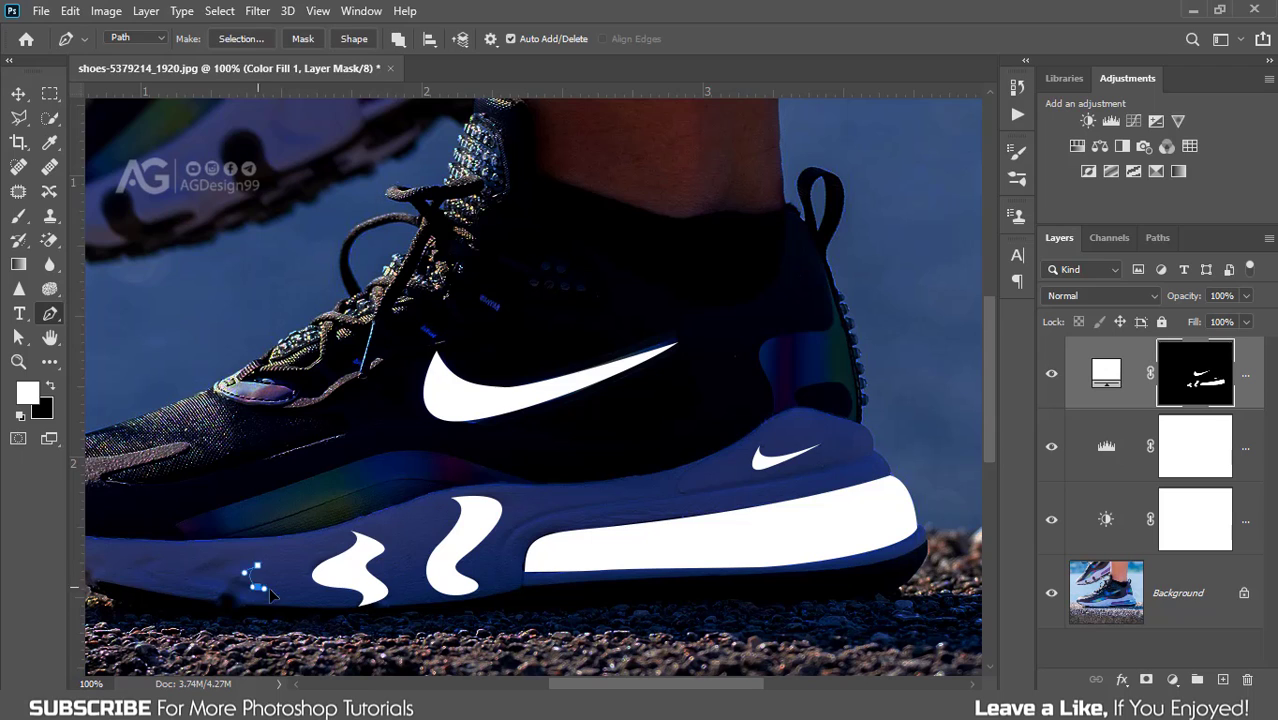
{"action": "left_click", "coordinate": [220, 603]}
{"action": "left_click", "coordinate": [170, 581]}
{"action": "key", "text": "ctrl+Return"}
{"action": "key", "text": "shift+F5"}
{"action": "key", "text": "Return"}
- Fill a small shape near the toe white, then fit the whole image in view
{"action": "scroll", "coordinate": [300, 560], "scroll_direction": "left", "scroll_amount": 5}
{"action": "left_click", "coordinate": [350, 568]}
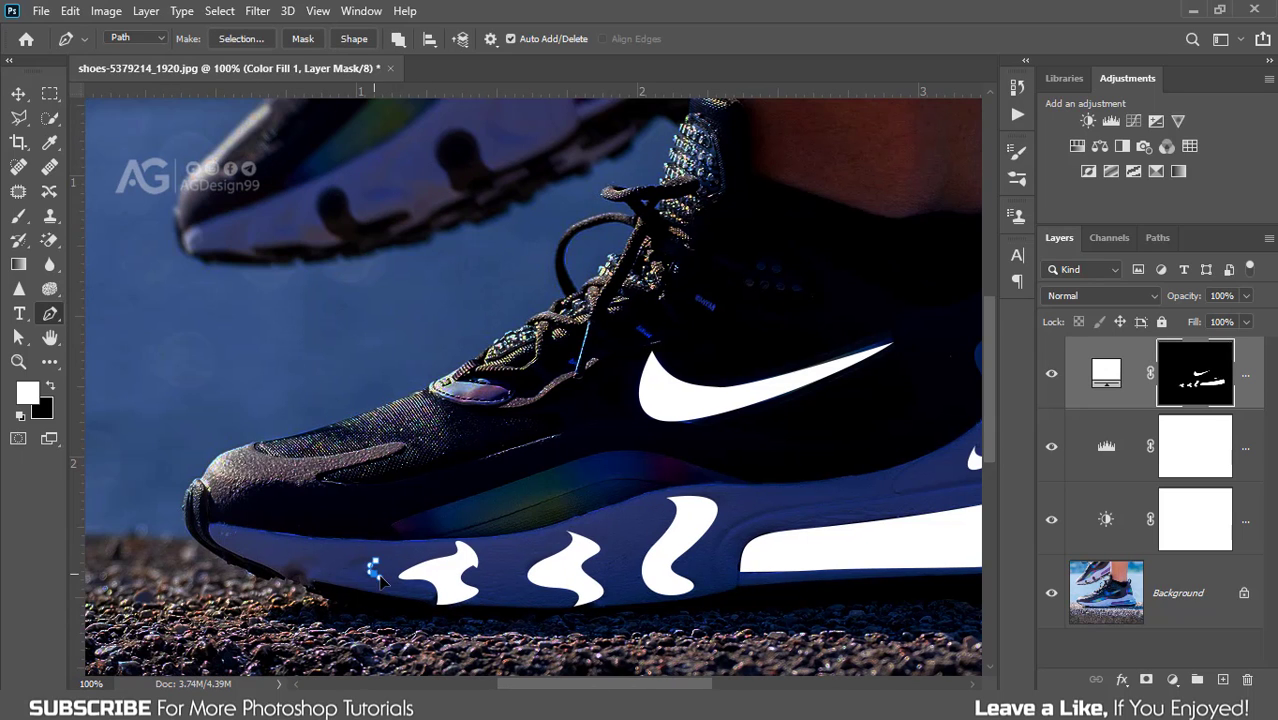
{"action": "key", "text": "ctrl+Return"}
{"action": "key", "text": "shift+F5"}
{"action": "key", "text": "Return"}
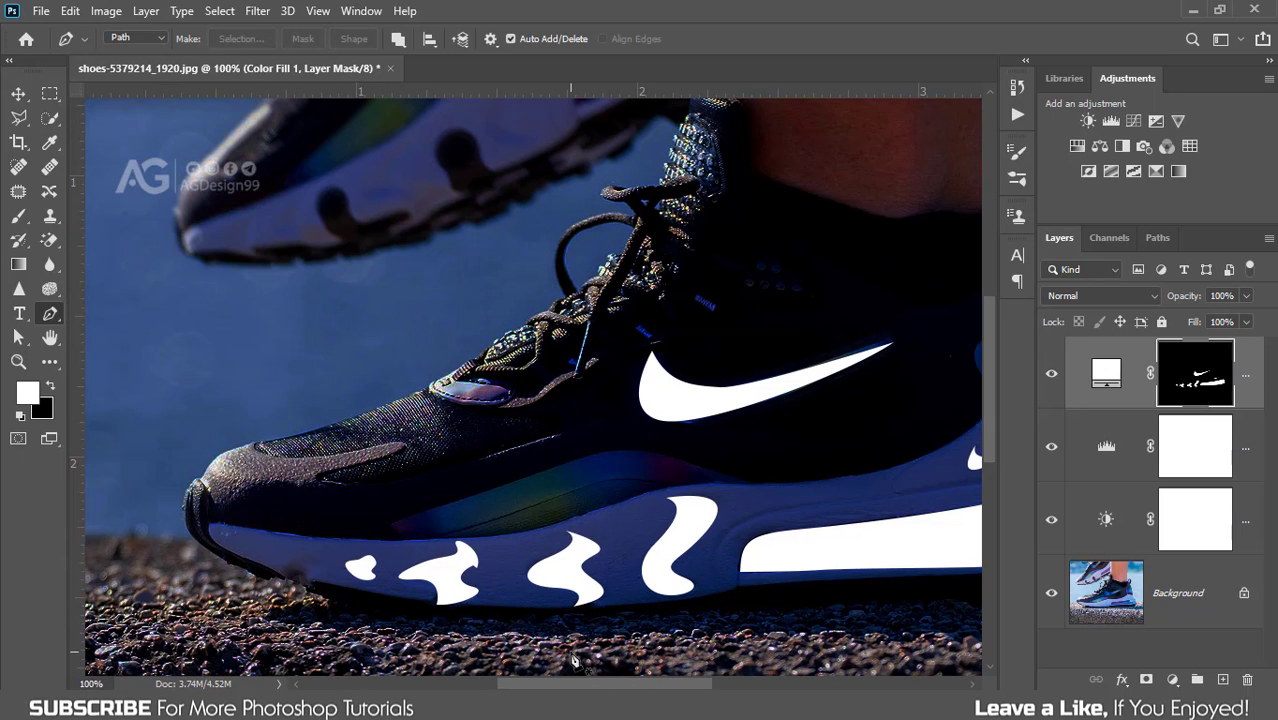
{"action": "key", "text": "ctrl+minus"}
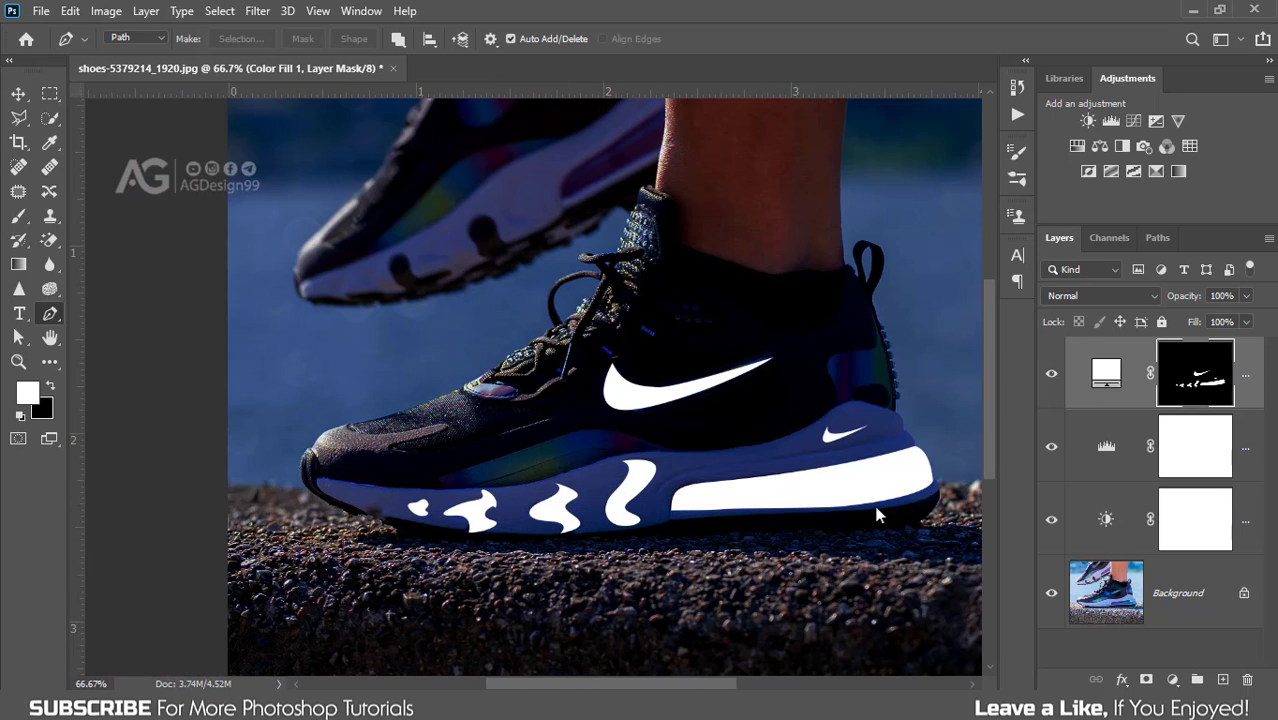
{"action": "left_click_drag", "start_coordinate": [988, 454], "coordinate": [986, 433]}
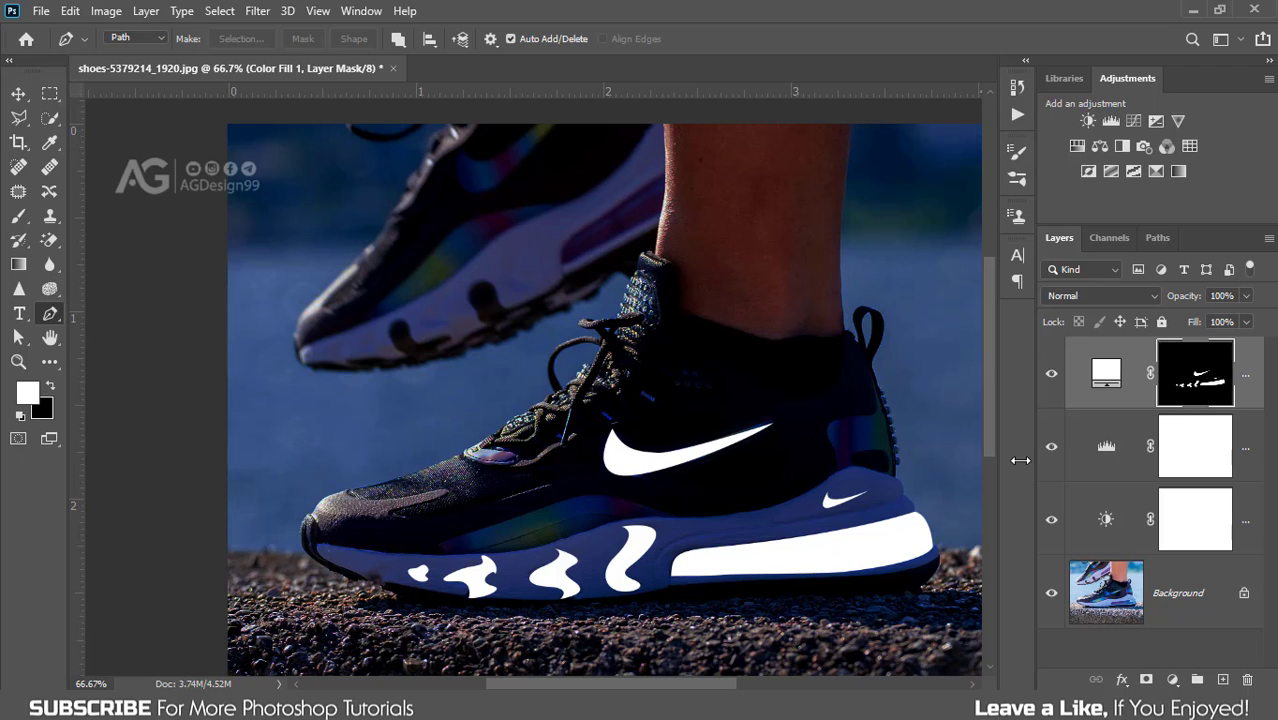
{"action": "key", "text": "ctrl+0"}
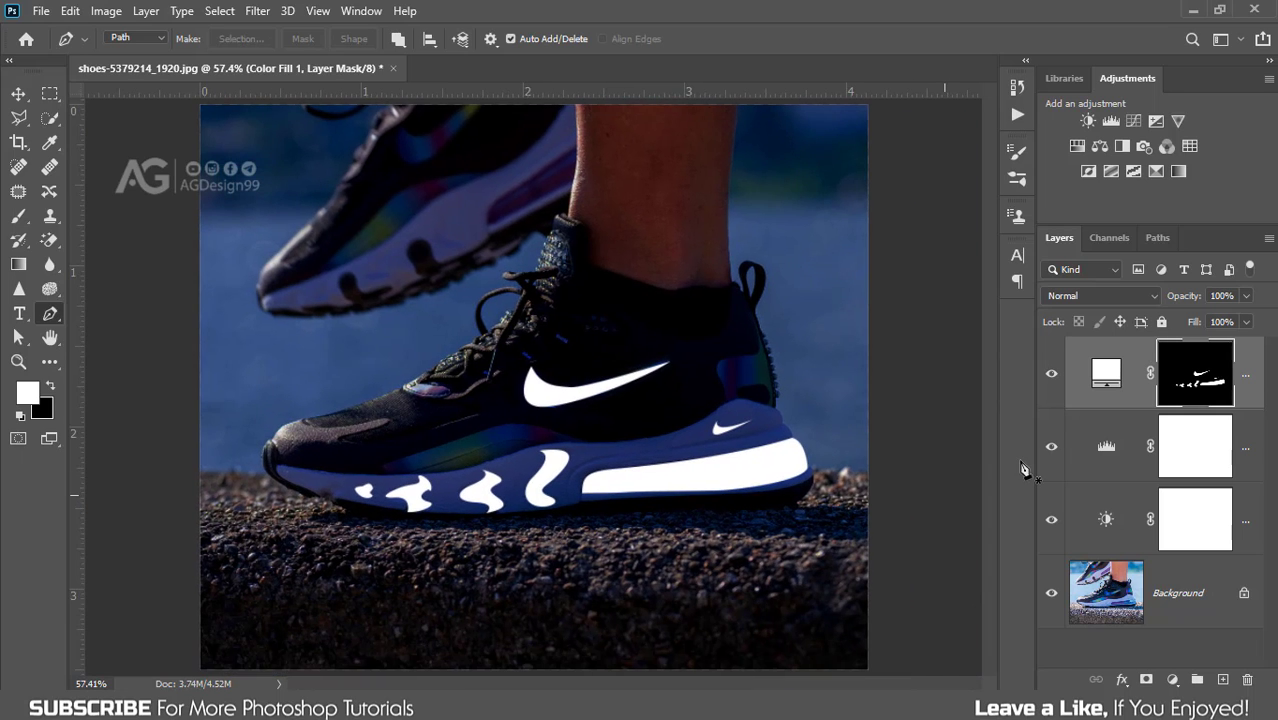
- Add an Outer Glow to Color Fill 1 with a fully saturated blue colour
{"action": "right_click", "coordinate": [1247, 399]}
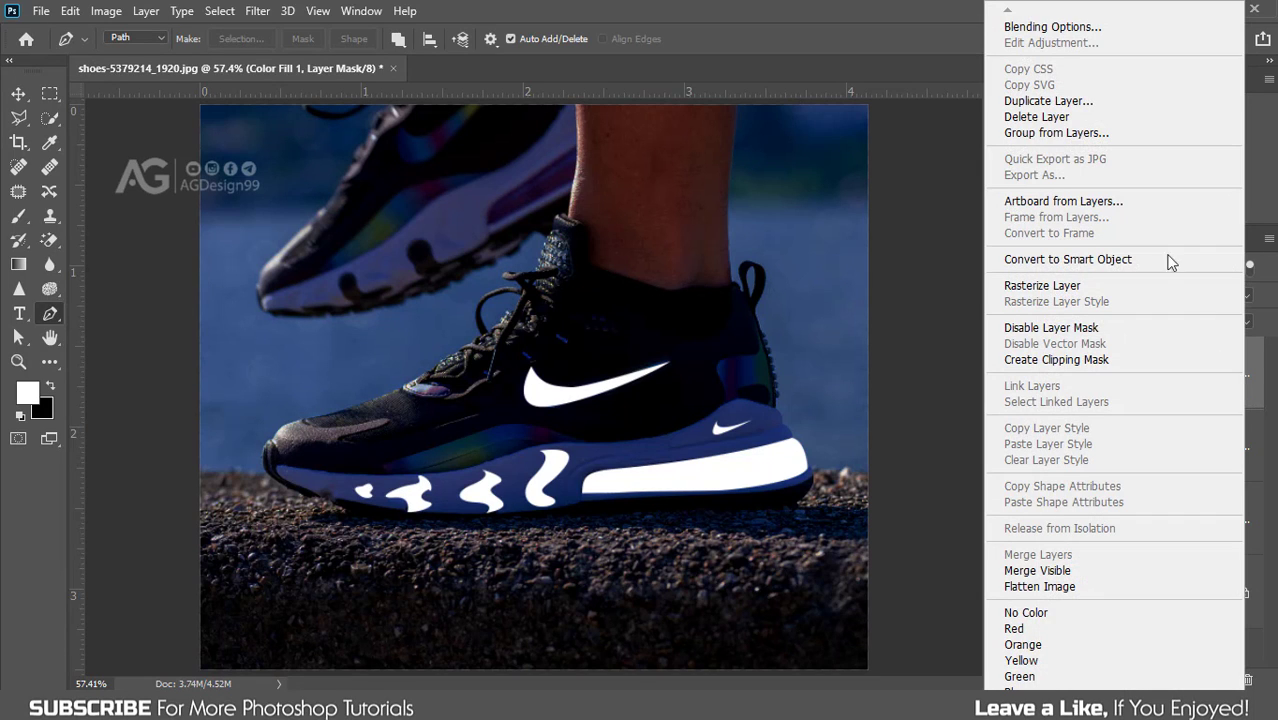
{"action": "left_click", "coordinate": [1038, 28]}
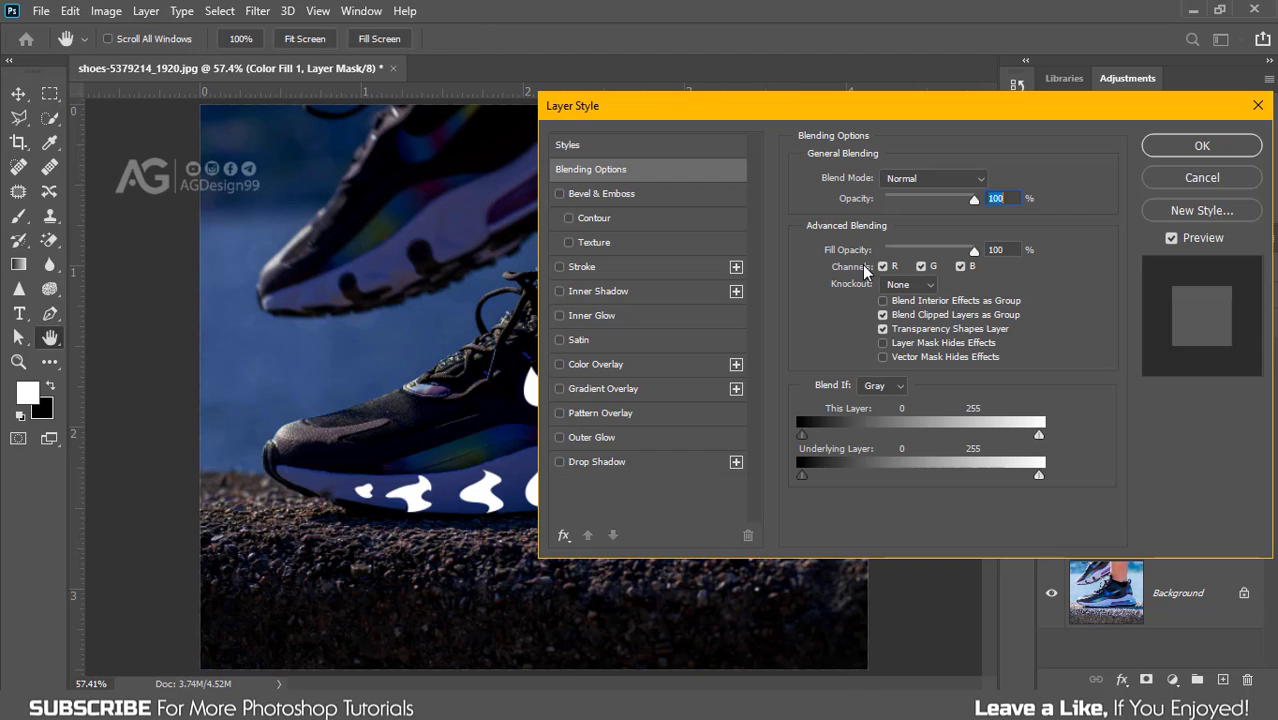
{"action": "left_click_drag", "start_coordinate": [815, 120], "coordinate": [944, 133]}
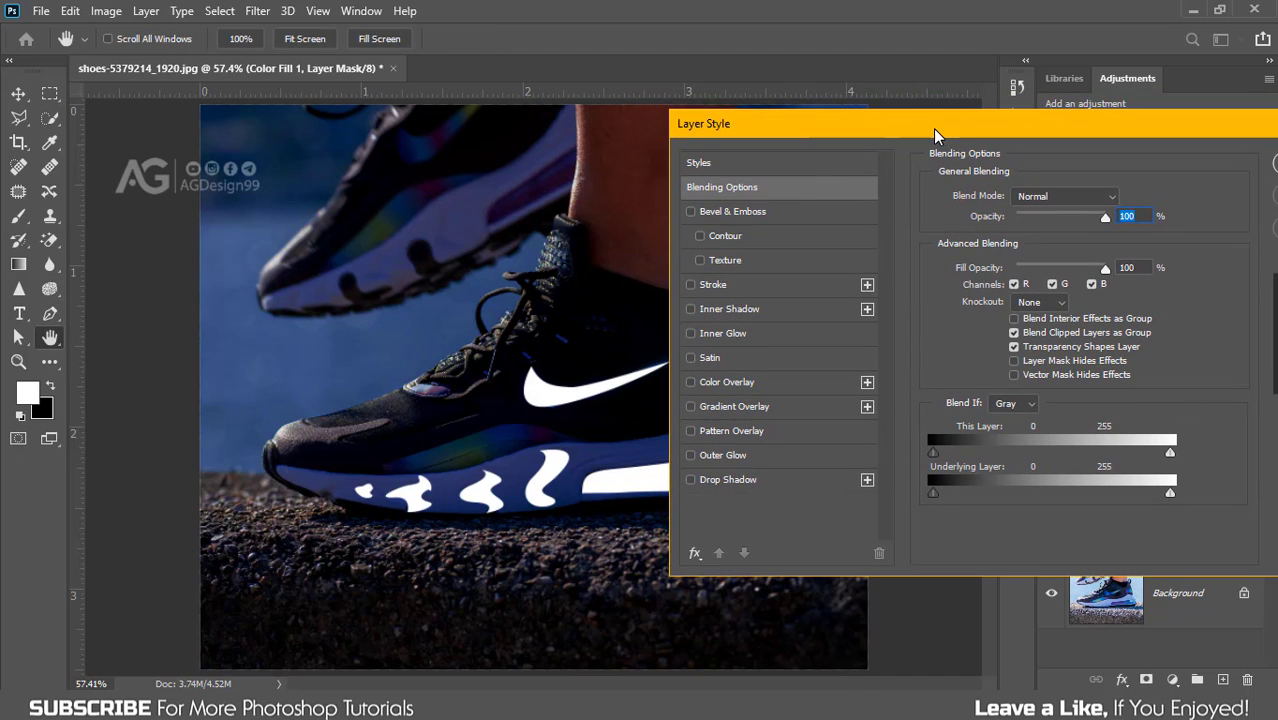
{"action": "left_click", "coordinate": [691, 455]}
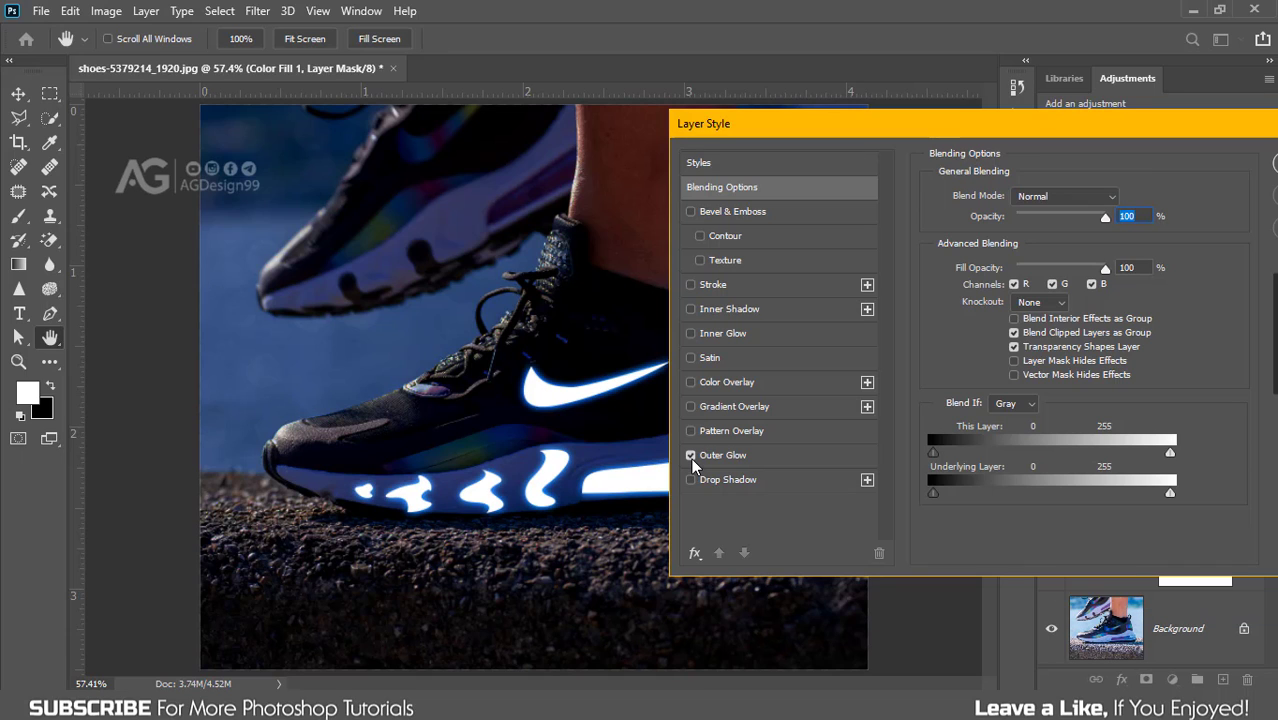
{"action": "left_click", "coordinate": [723, 454]}
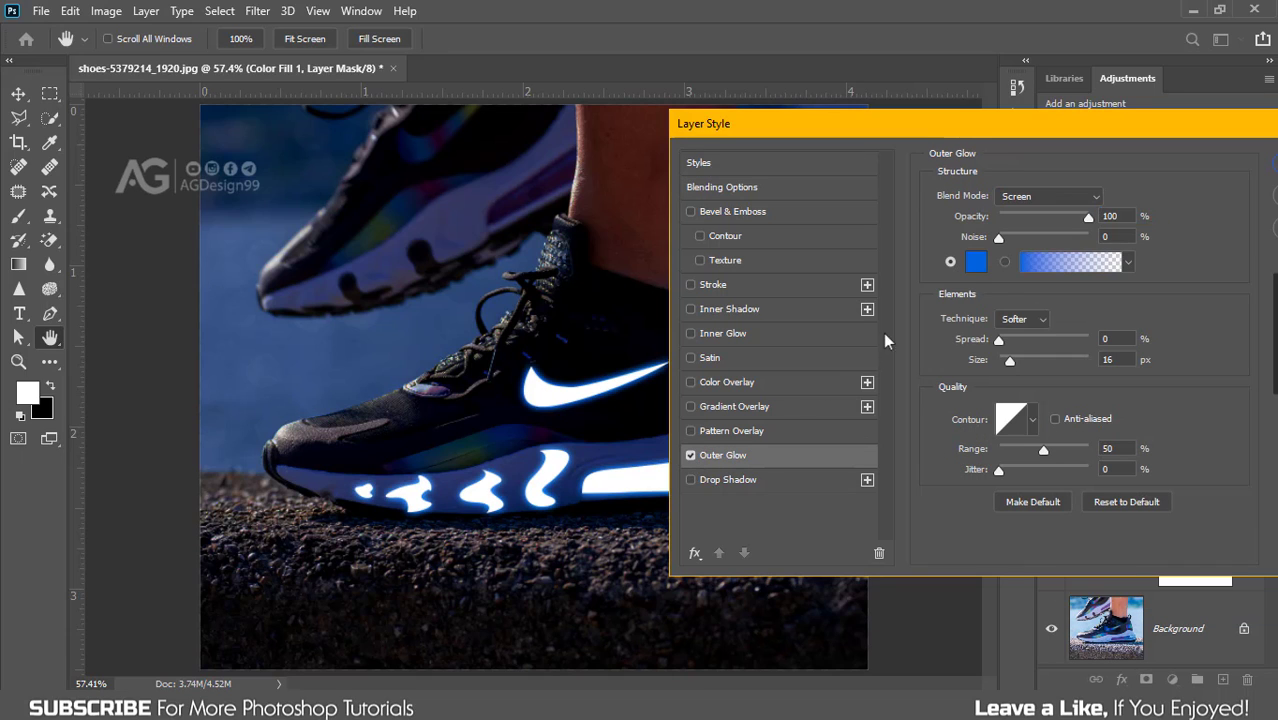
{"action": "left_click", "coordinate": [977, 262]}
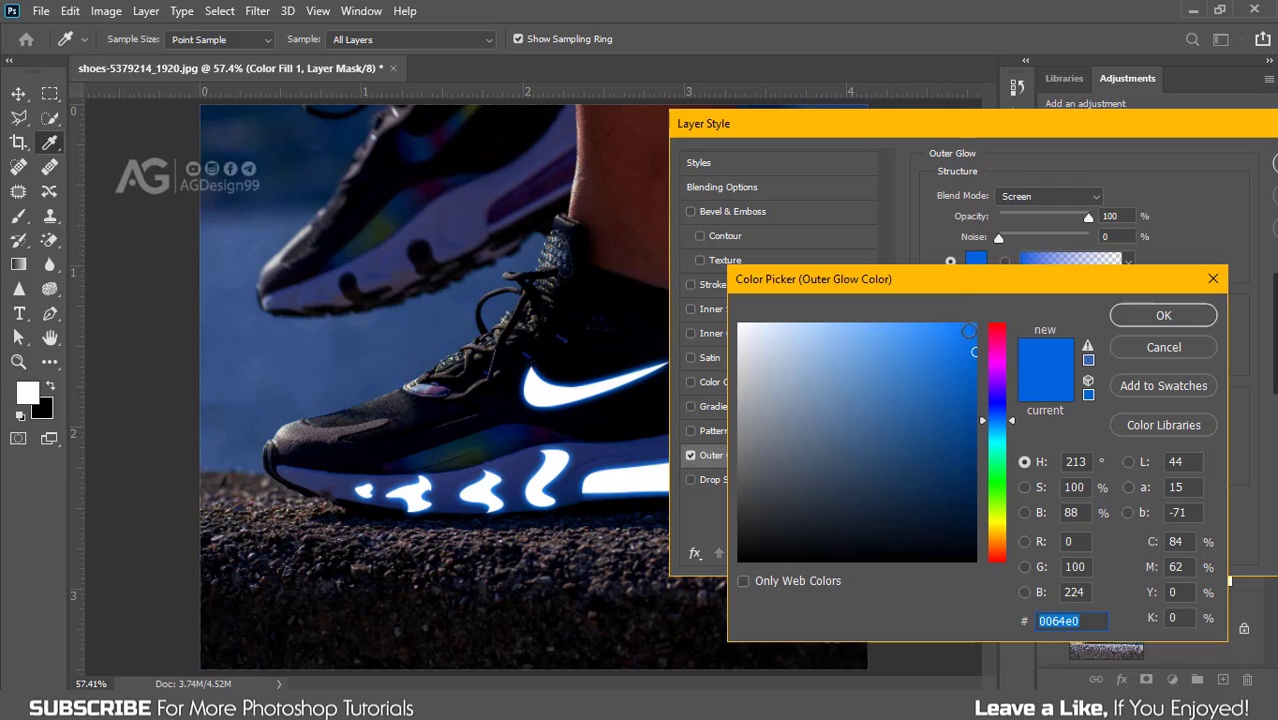
{"action": "left_click_drag", "start_coordinate": [980, 335], "coordinate": [988, 345]}
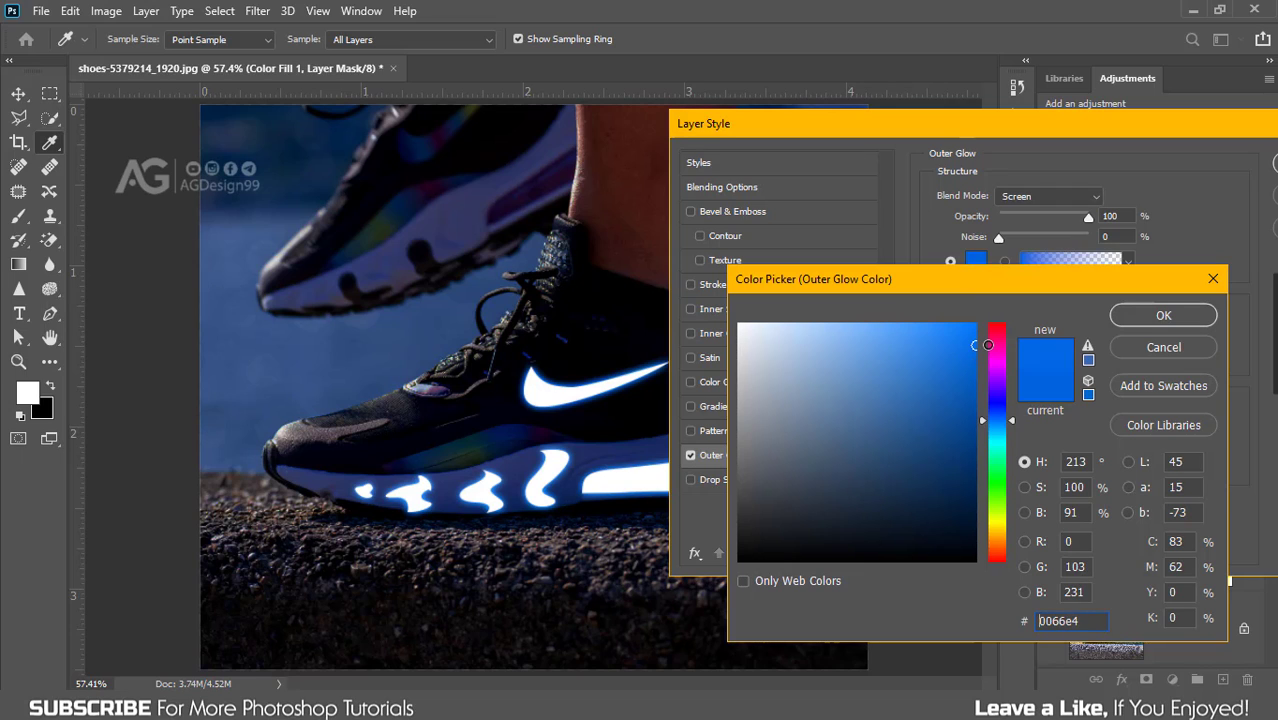
{"action": "left_click", "coordinate": [1160, 316]}
- Set the outer glow to 86% opacity, 9% spread and 13 px size, and apply it
{"action": "left_click_drag", "start_coordinate": [1087, 217], "coordinate": [1062, 213]}
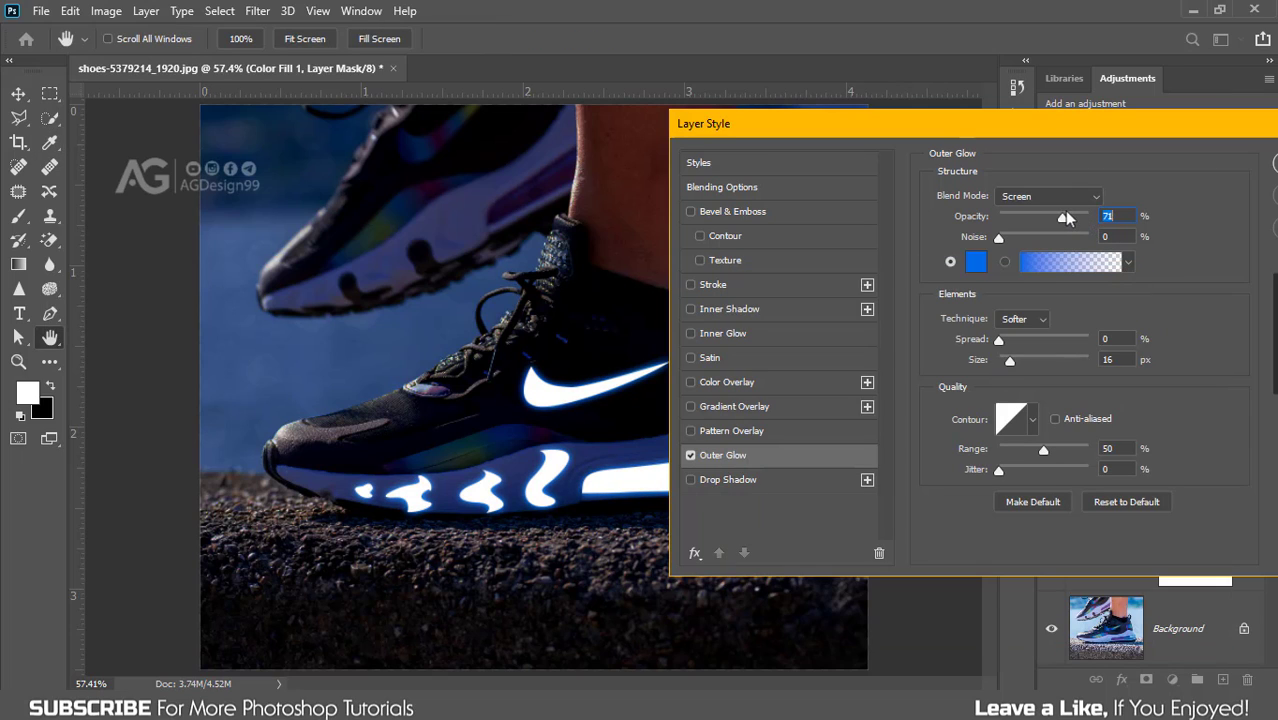
{"action": "left_click_drag", "start_coordinate": [1075, 215], "coordinate": [1077, 216]}
{"action": "left_click_drag", "start_coordinate": [998, 338], "coordinate": [1007, 339]}
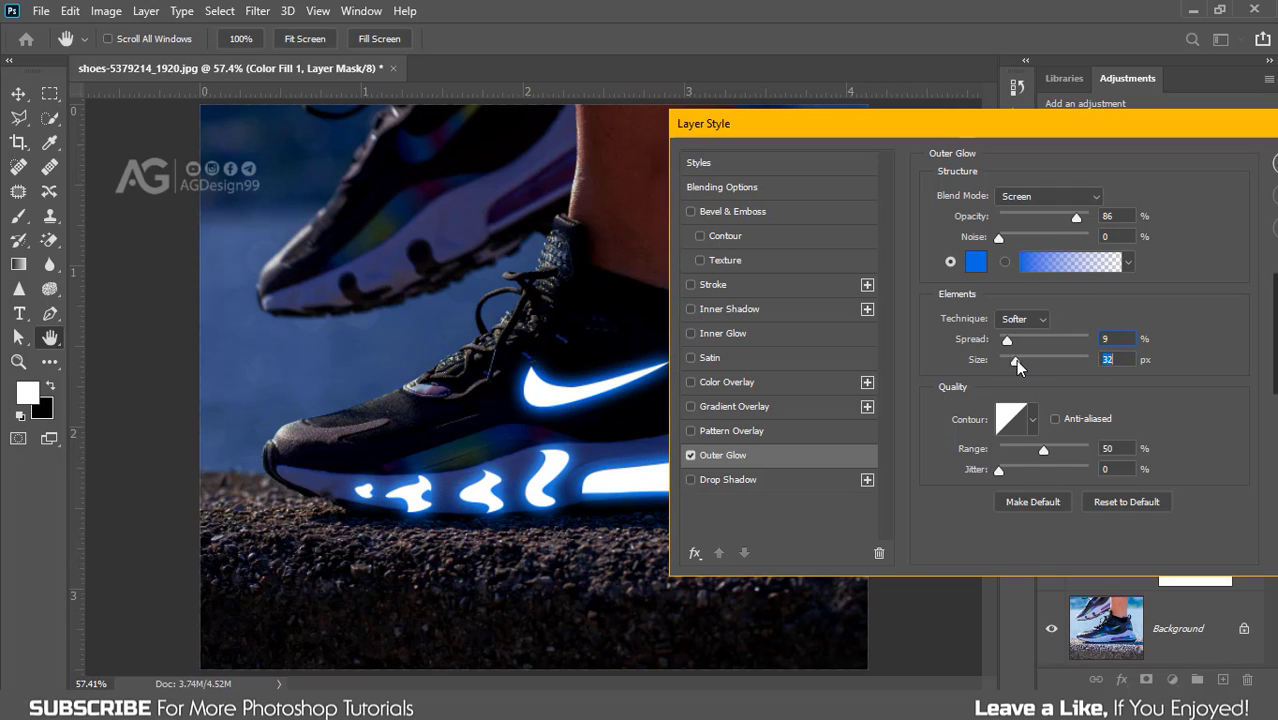
{"action": "left_click_drag", "start_coordinate": [1015, 359], "coordinate": [1011, 360]}
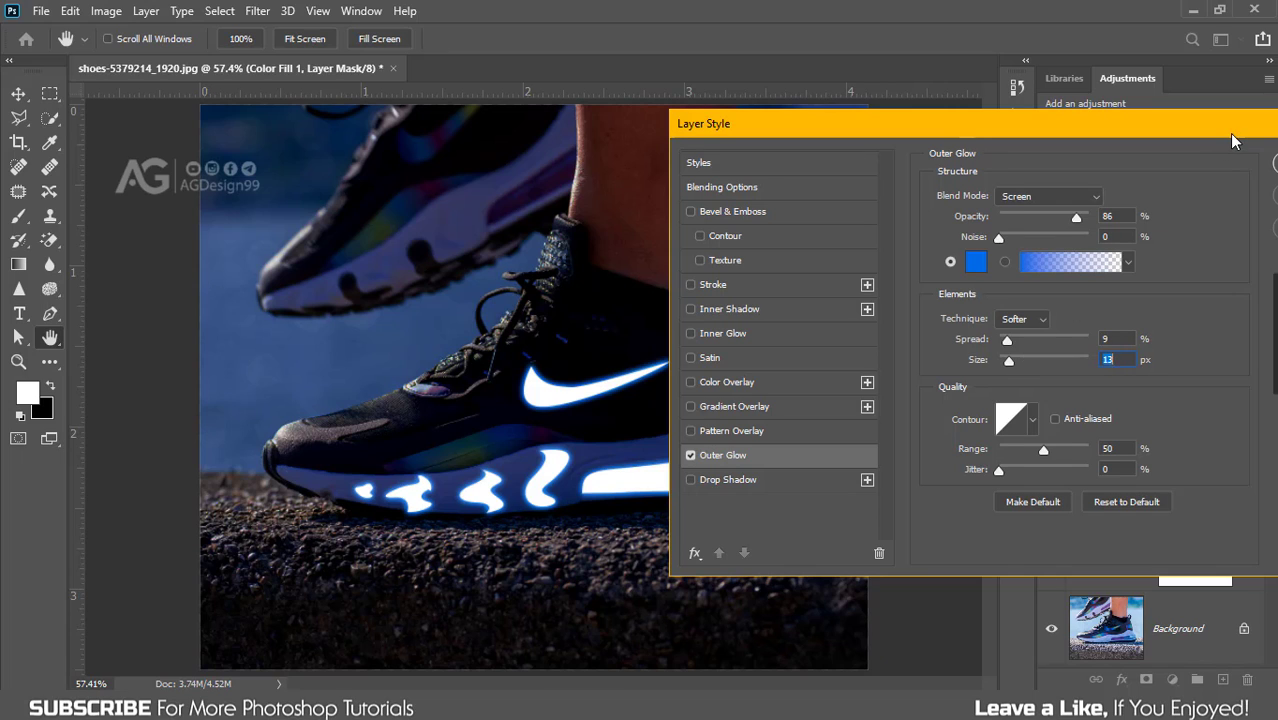
{"action": "left_click_drag", "start_coordinate": [1232, 141], "coordinate": [1145, 149]}
{"action": "left_click", "coordinate": [1243, 172]}
{"action": "key", "text": "p"}
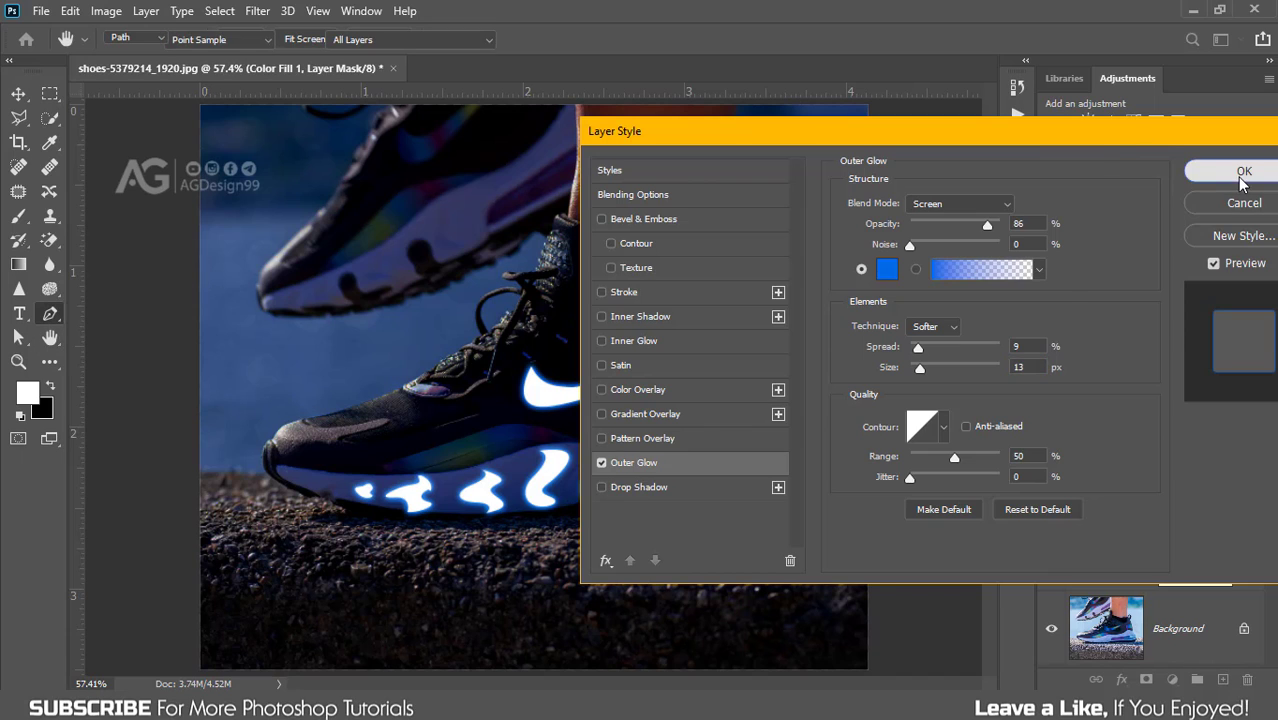
- Add a new empty Layer 1 on top in Color Dodge blend mode
{"action": "left_click", "coordinate": [1223, 680]}
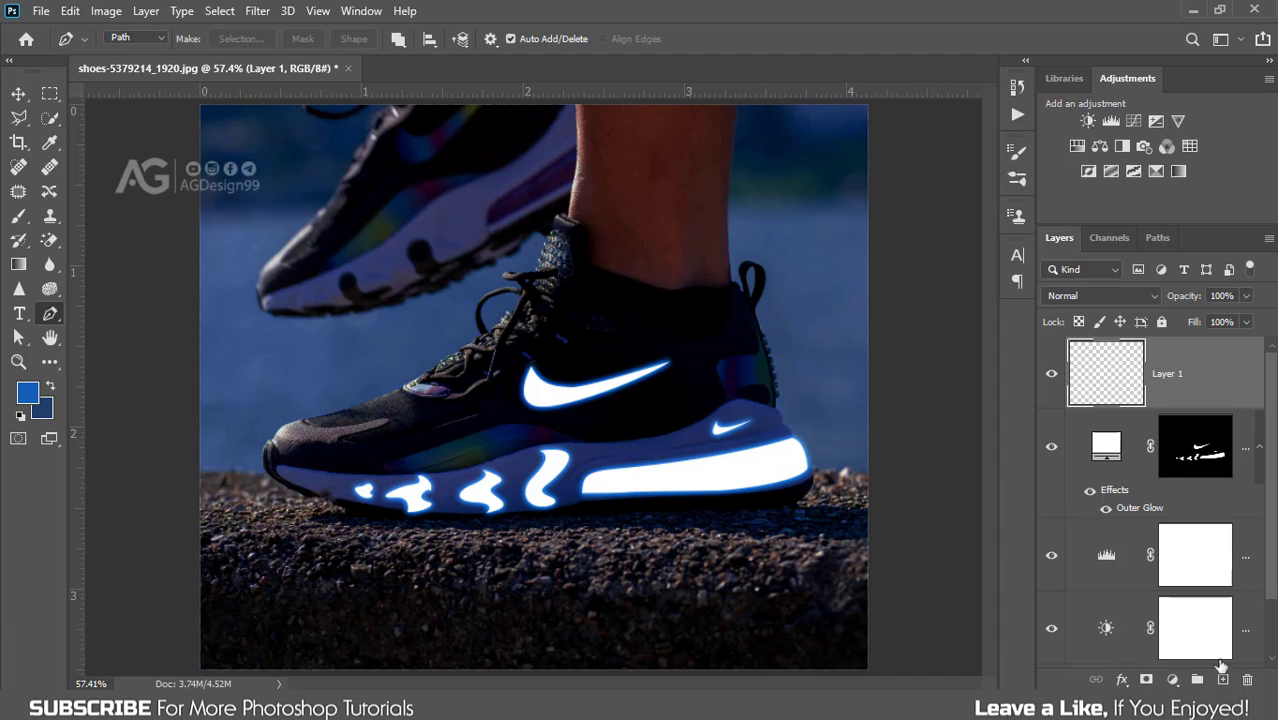
{"action": "left_click", "coordinate": [1131, 300]}
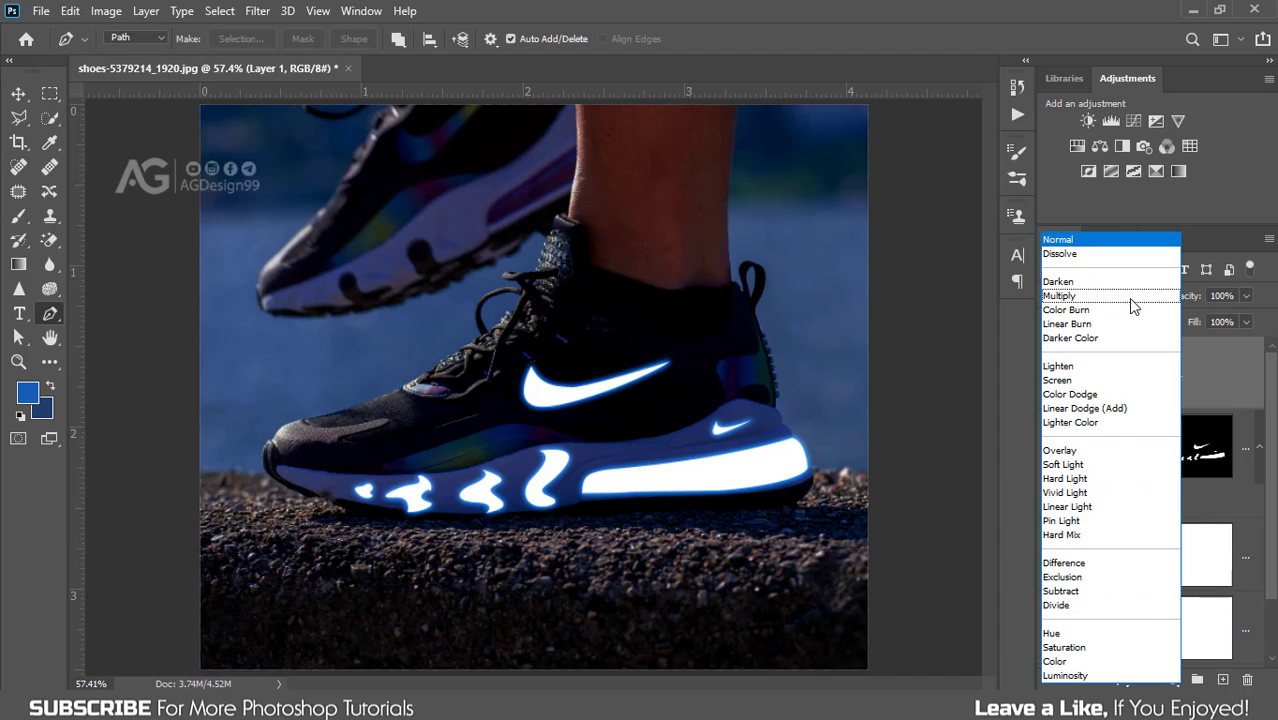
{"action": "left_click", "coordinate": [1072, 395]}
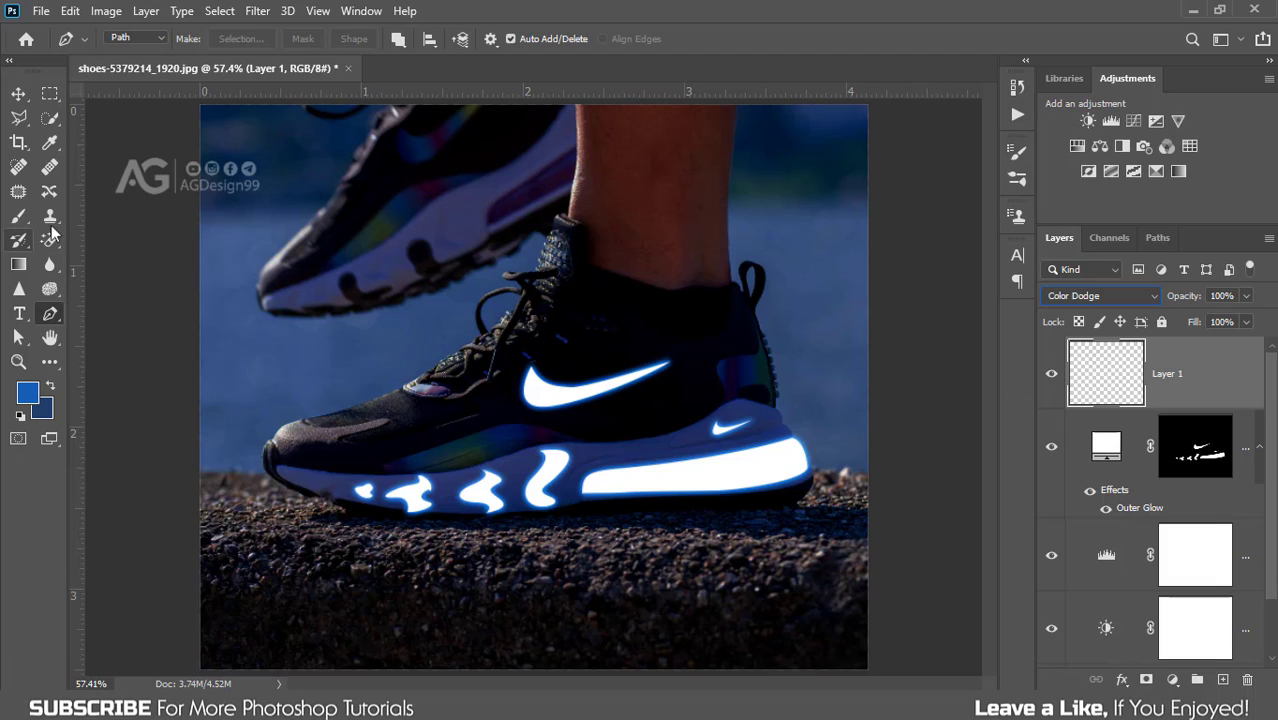
- Pick the Brush tool and set up a large soft round brush
{"action": "left_click", "coordinate": [18, 217]}
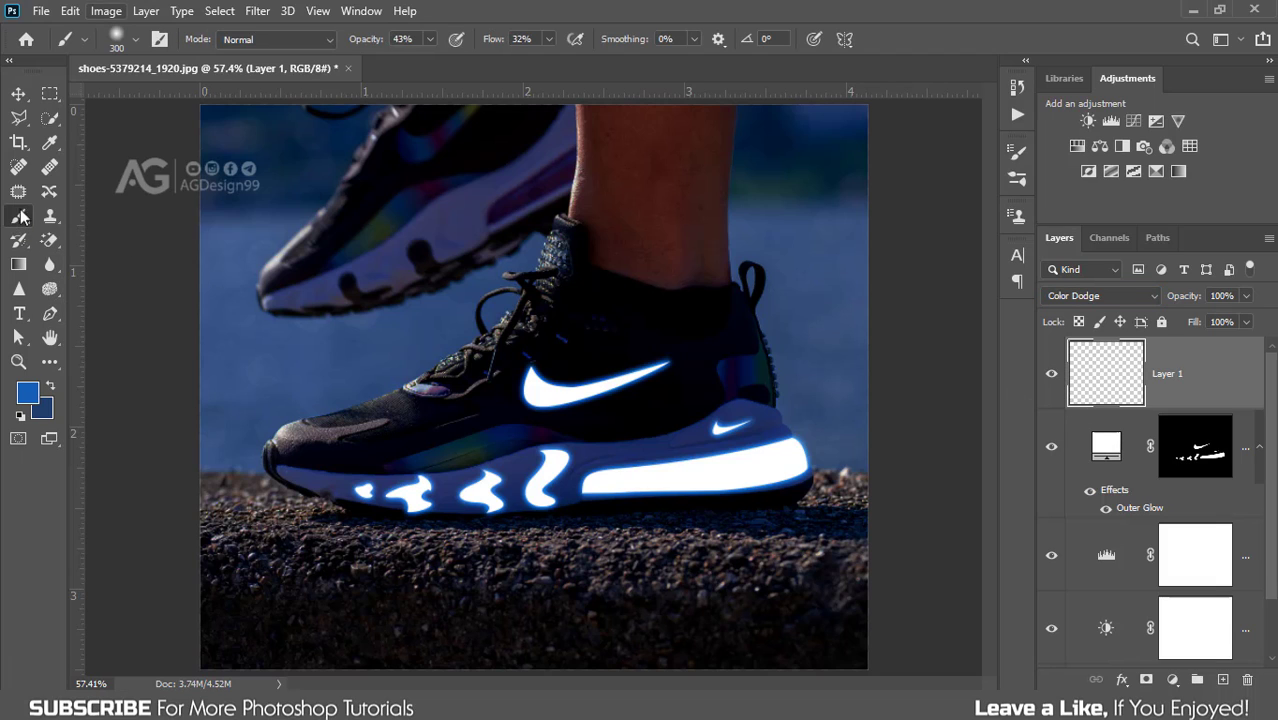
{"action": "left_click", "coordinate": [134, 40]}
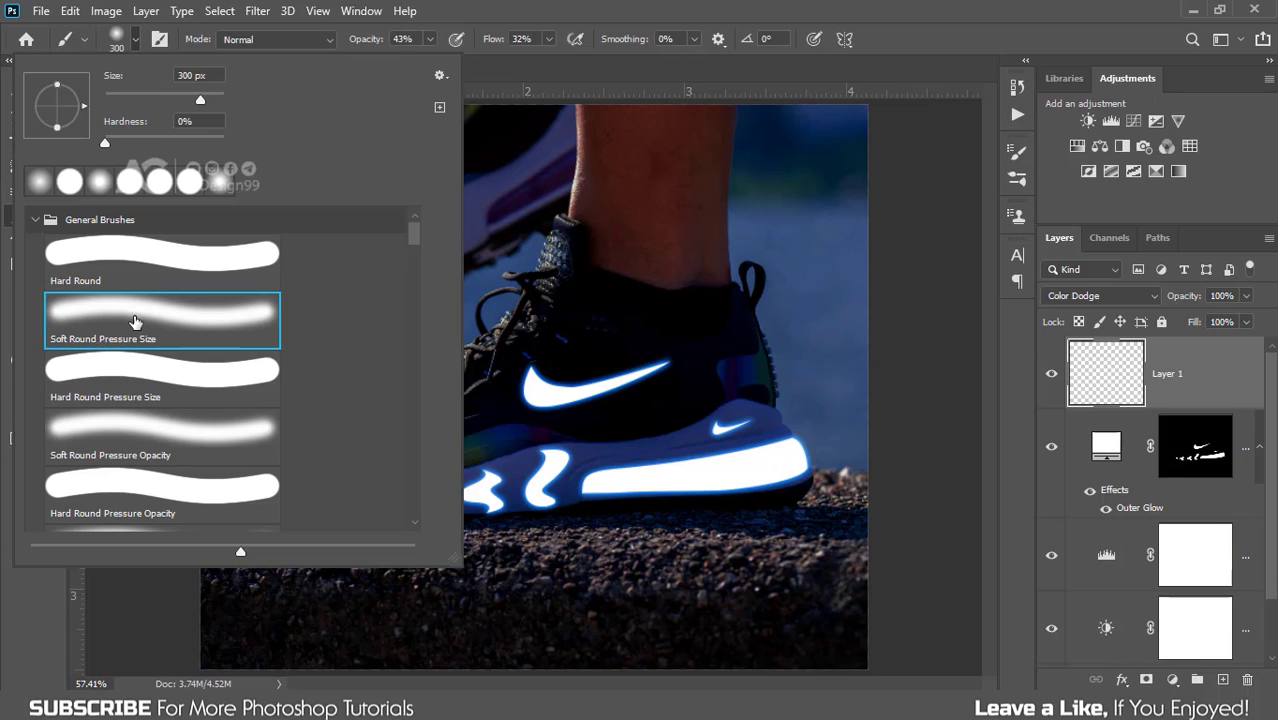
{"action": "left_click_drag", "start_coordinate": [197, 93], "coordinate": [194, 96]}
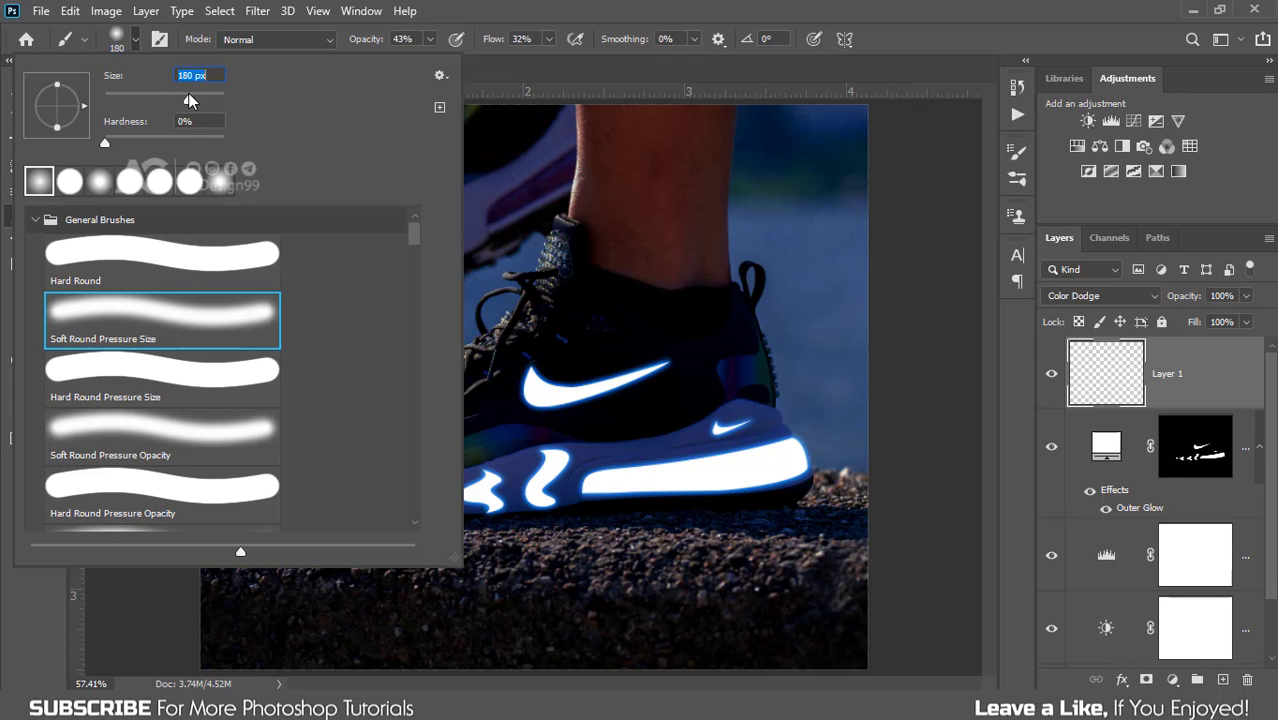
{"action": "left_click", "coordinate": [190, 100]}
{"action": "left_click", "coordinate": [514, 22]}
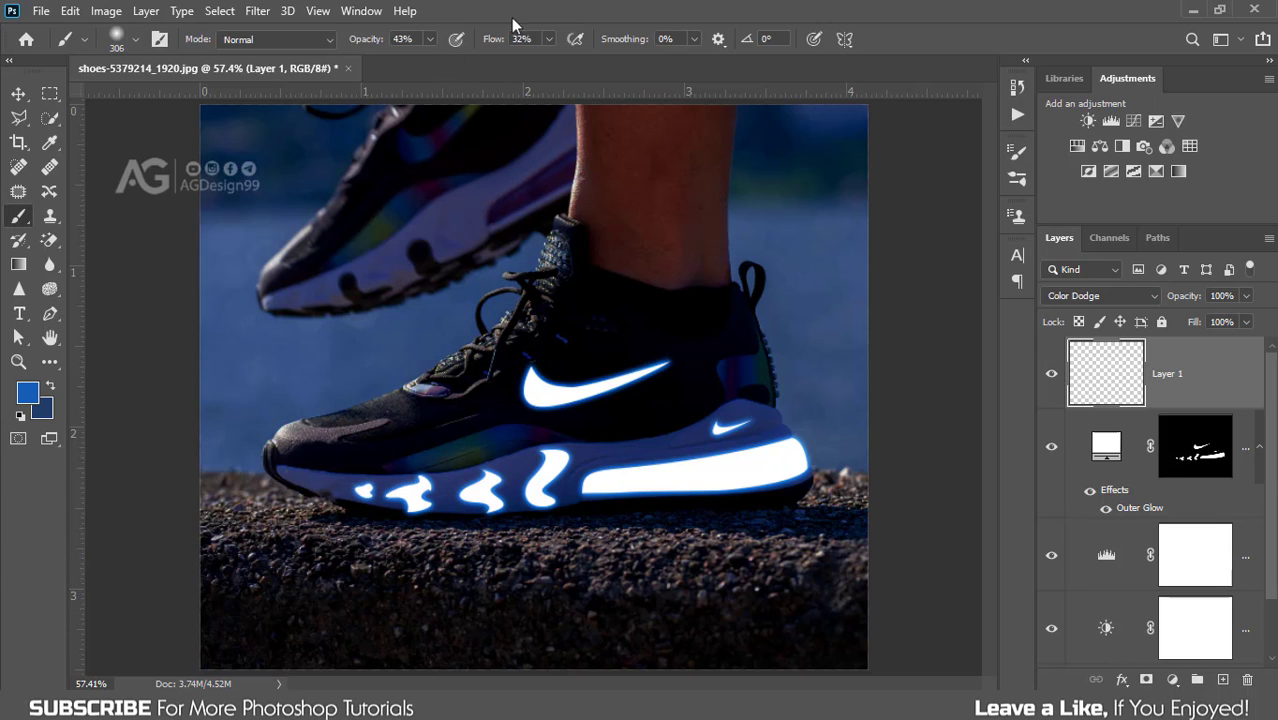
{"action": "left_click", "coordinate": [430, 40]}
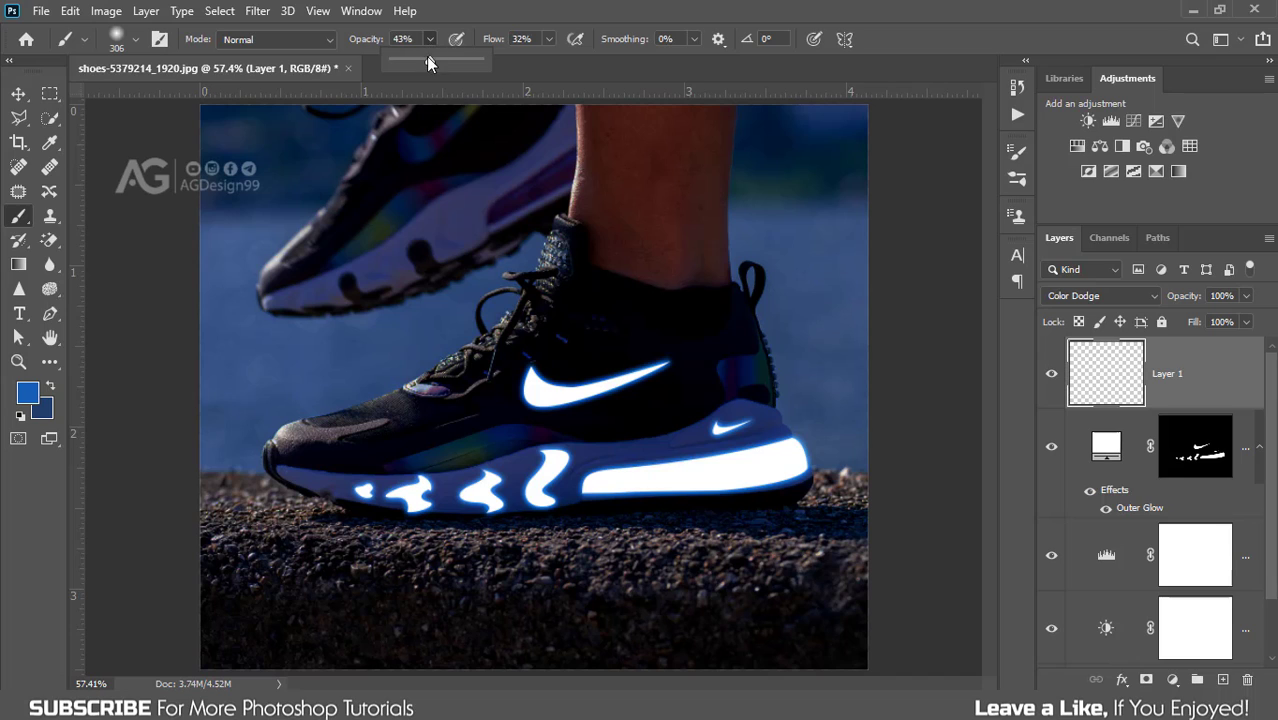
- At 40% brush opacity, paint blue light over the ground, midsole, heel, ankle and laces
{"action": "left_click_drag", "start_coordinate": [426, 60], "coordinate": [423, 60]}
{"action": "left_click", "coordinate": [535, 40]}
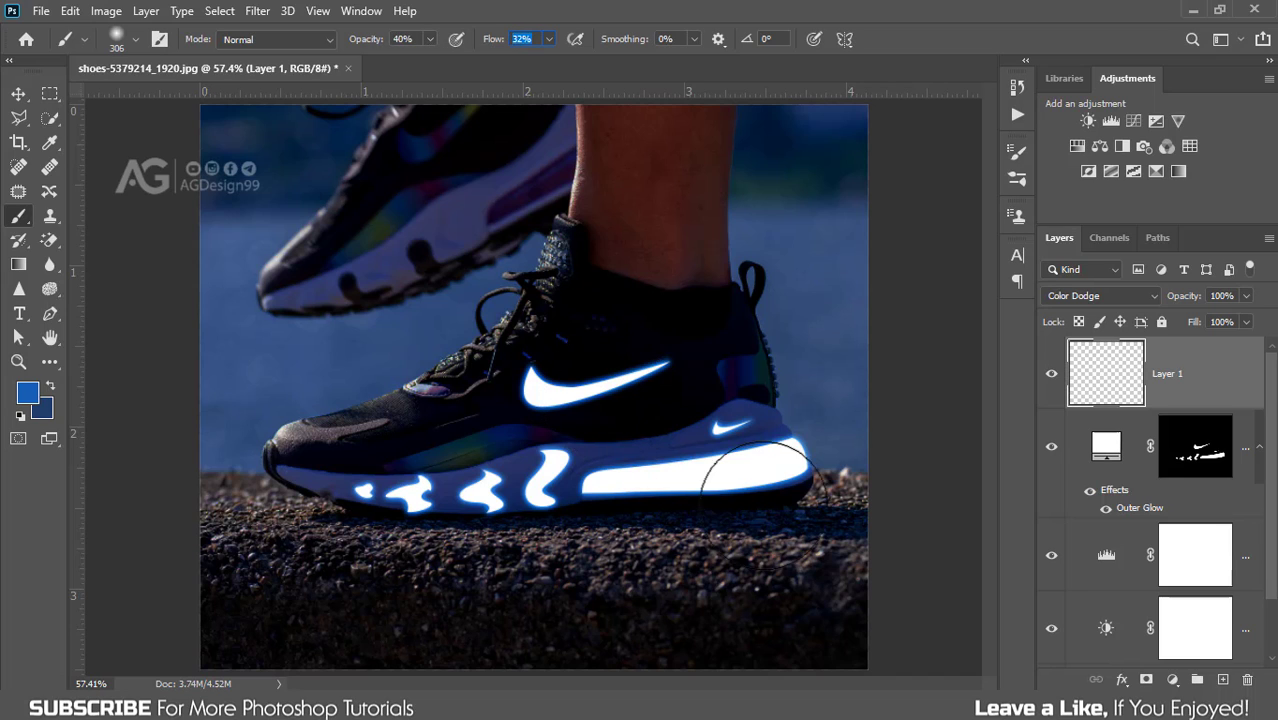
{"action": "mouse_move", "coordinate": [552, 515]}
{"action": "left_mouse_down"}
{"action": "mouse_move", "coordinate": [414, 543]}
{"action": "mouse_move", "coordinate": [265, 528]}
{"action": "mouse_move", "coordinate": [285, 557]}
{"action": "mouse_move", "coordinate": [633, 529]}
{"action": "mouse_move", "coordinate": [836, 542]}
{"action": "mouse_move", "coordinate": [713, 557]}
{"action": "mouse_move", "coordinate": [167, 549]}
{"action": "mouse_move", "coordinate": [841, 542]}
{"action": "left_mouse_up"}
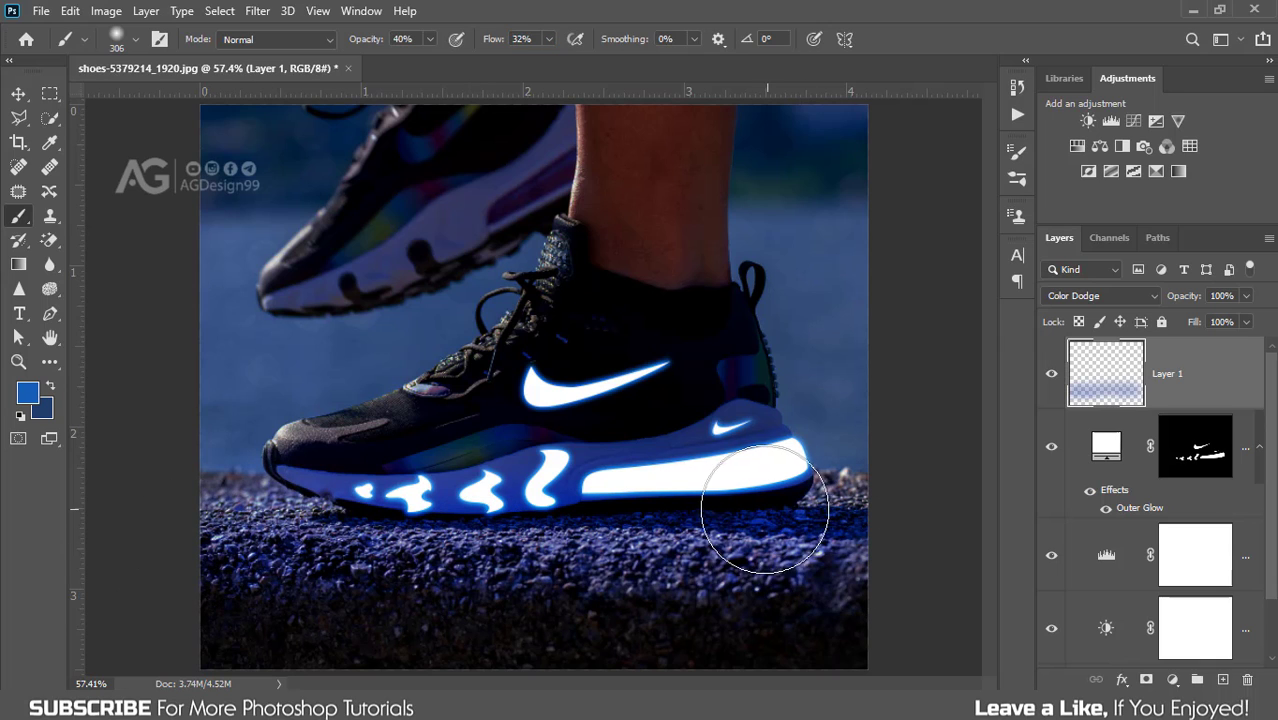
{"action": "mouse_move", "coordinate": [490, 432]}
{"action": "left_mouse_down"}
{"action": "mouse_move", "coordinate": [456, 428]}
{"action": "mouse_move", "coordinate": [527, 456]}
{"action": "mouse_move", "coordinate": [305, 470]}
{"action": "mouse_move", "coordinate": [401, 511]}
{"action": "mouse_move", "coordinate": [285, 456]}
{"action": "mouse_move", "coordinate": [308, 442]}
{"action": "left_mouse_up"}
{"action": "left_click_drag", "start_coordinate": [540, 495], "coordinate": [559, 486]}
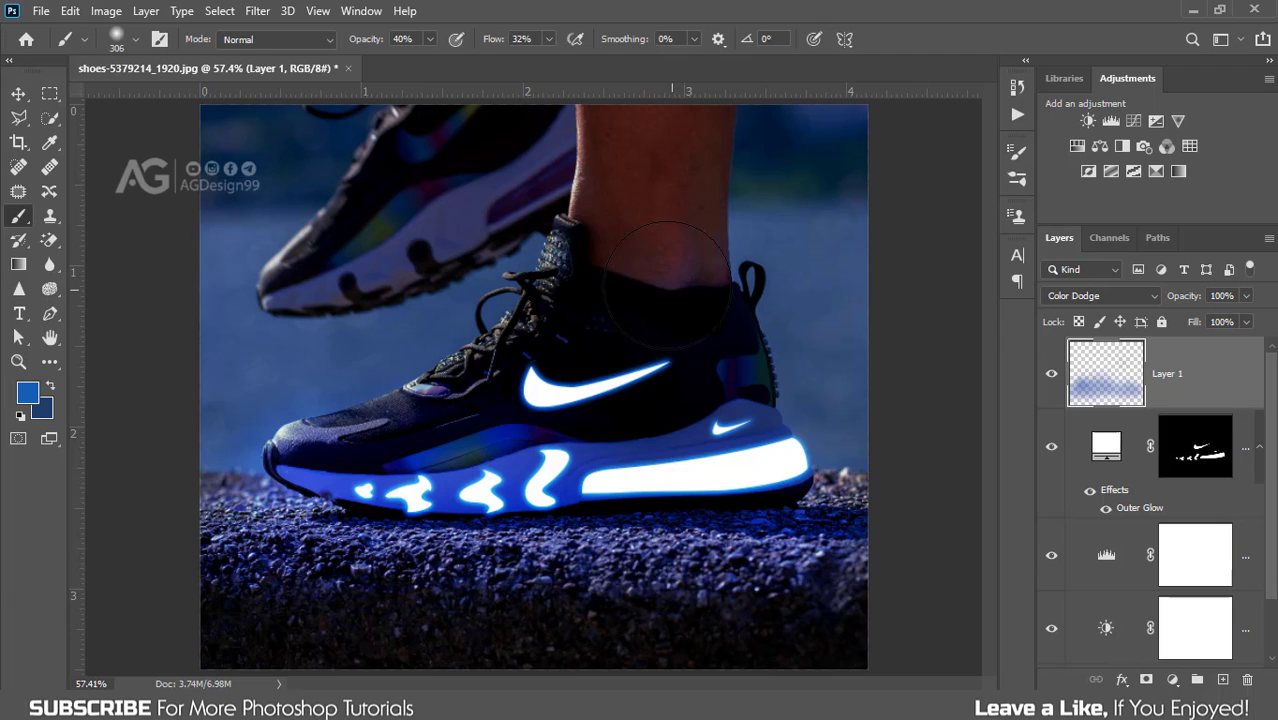
{"action": "mouse_move", "coordinate": [610, 276]}
{"action": "left_mouse_down"}
{"action": "mouse_move", "coordinate": [699, 300]}
{"action": "mouse_move", "coordinate": [707, 320]}
{"action": "mouse_move", "coordinate": [685, 285]}
{"action": "mouse_move", "coordinate": [590, 249]}
{"action": "mouse_move", "coordinate": [585, 285]}
{"action": "mouse_move", "coordinate": [499, 371]}
{"action": "mouse_move", "coordinate": [549, 326]}
{"action": "left_mouse_up"}
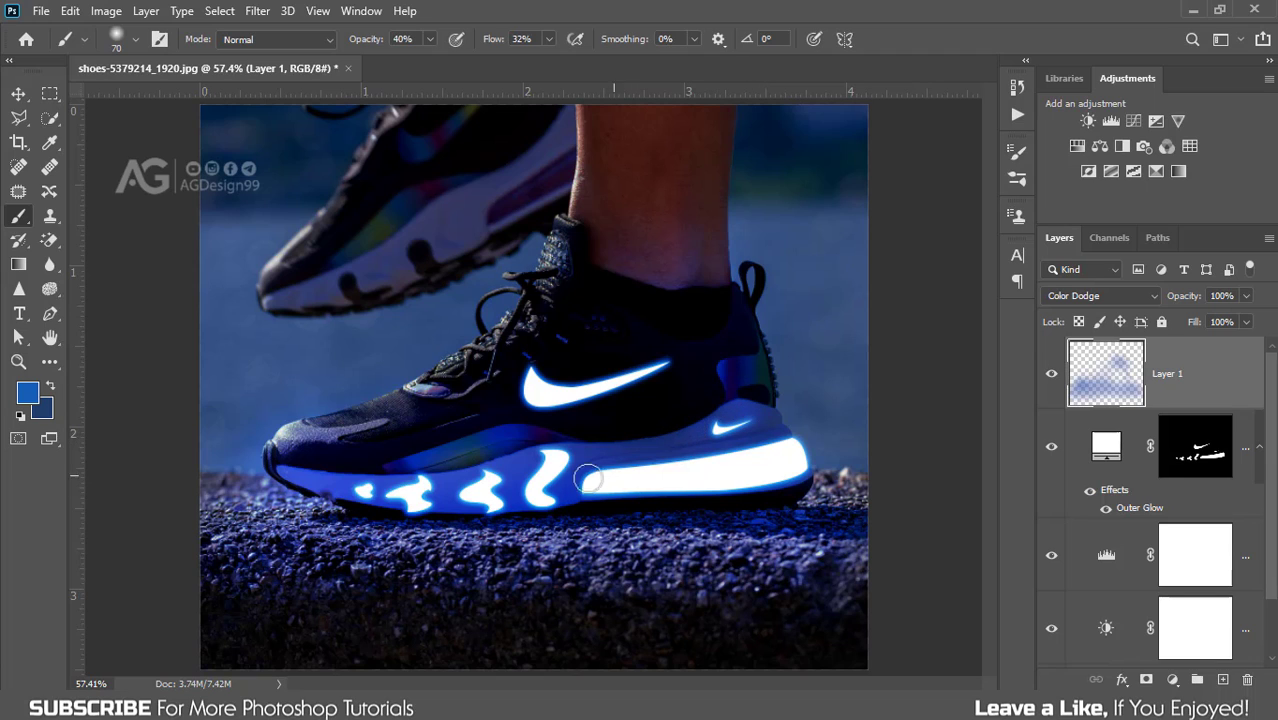
{"action": "mouse_move", "coordinate": [620, 462]}
{"action": "left_mouse_down"}
{"action": "mouse_move", "coordinate": [798, 440]}
{"action": "mouse_move", "coordinate": [802, 450]}
{"action": "left_mouse_up"}
{"action": "left_click_drag", "start_coordinate": [499, 408], "coordinate": [405, 428]}
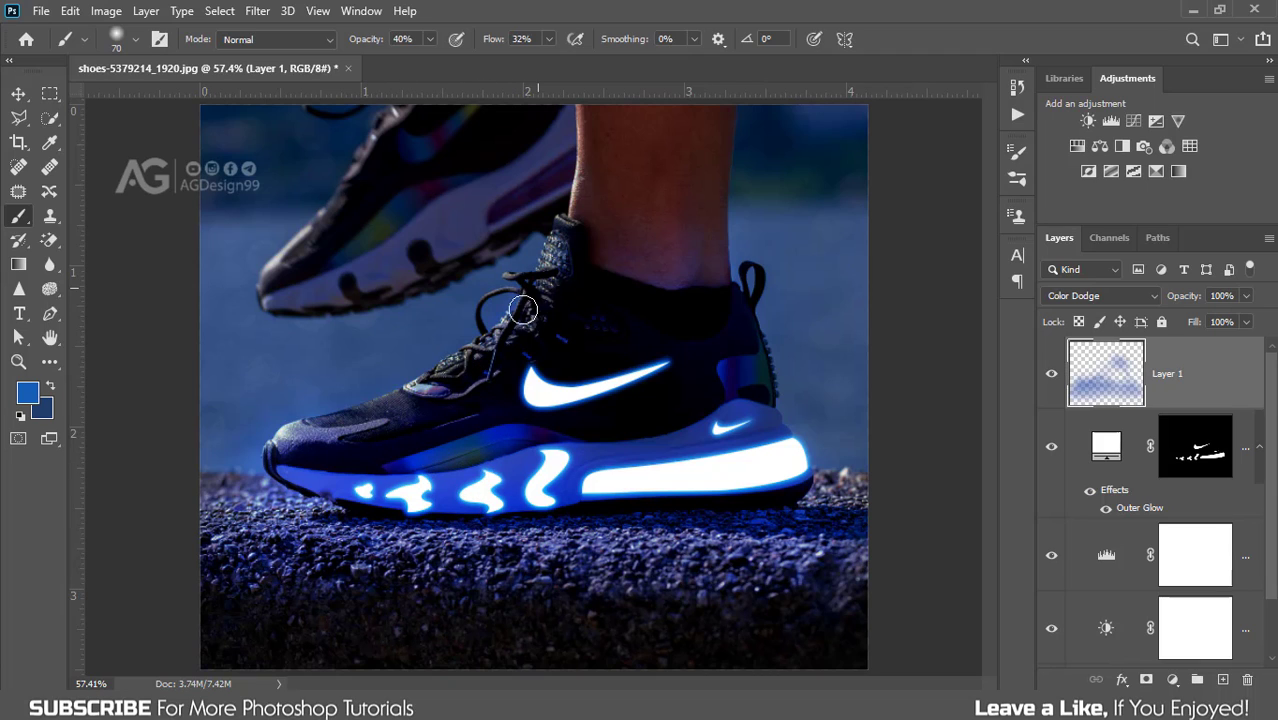